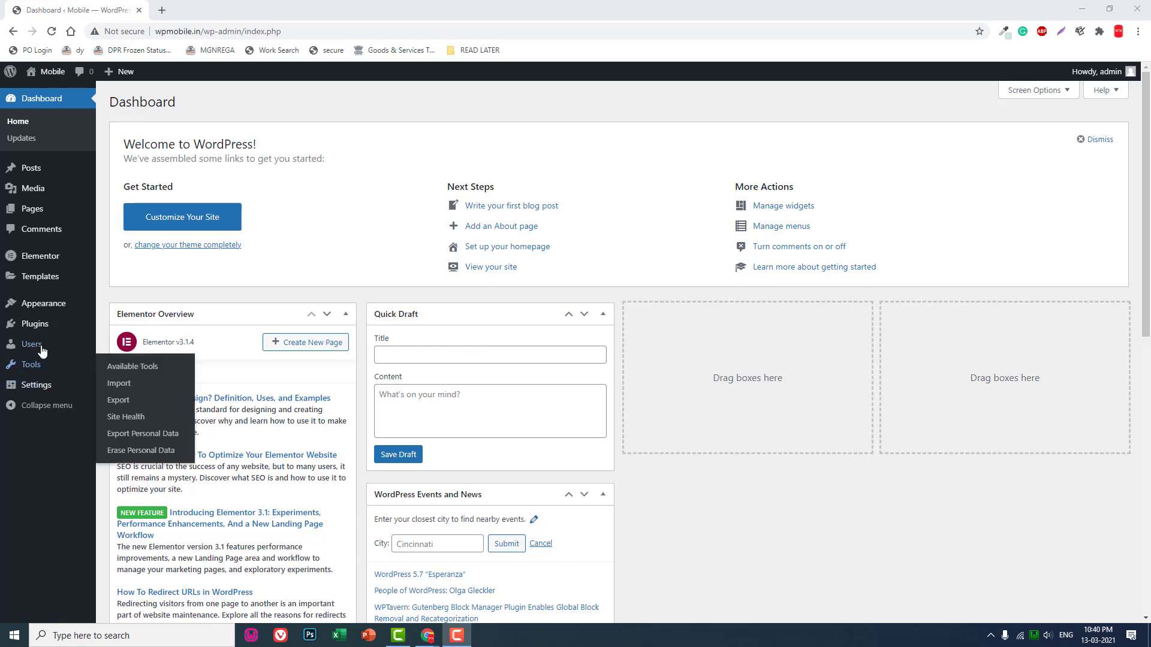
# Start a new Header Footer & Blocks template titled 'Header'.
pyautogui.click(47, 325)
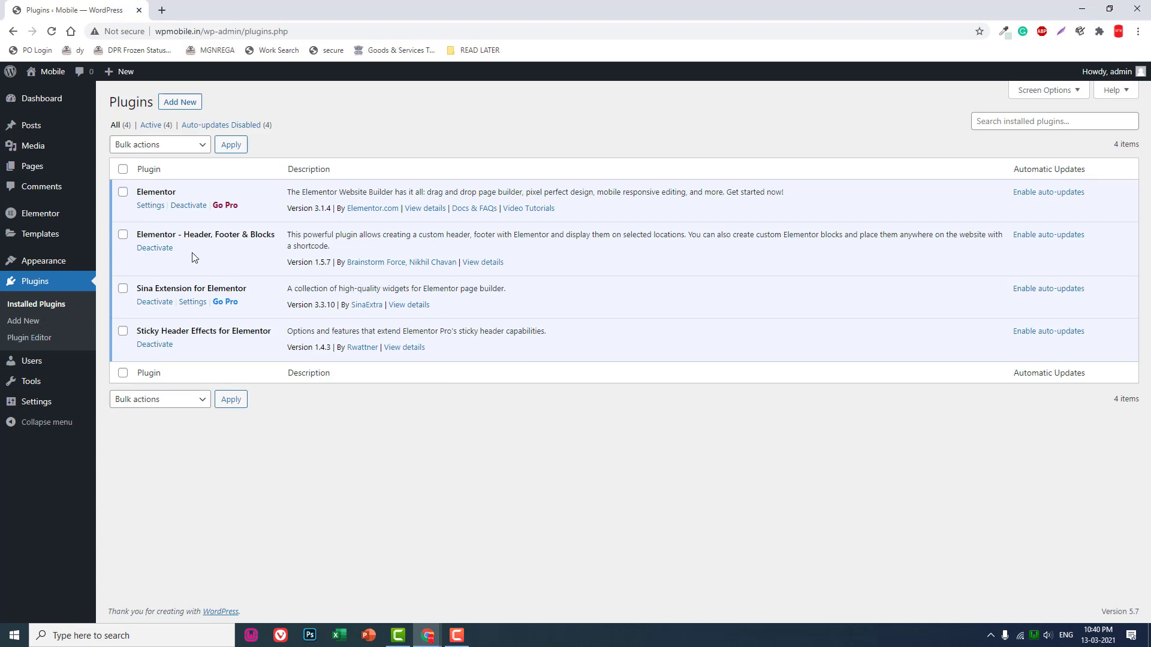
pyautogui.moveTo(138, 234); pyautogui.dragTo(275, 249)
pyautogui.click(299, 265)
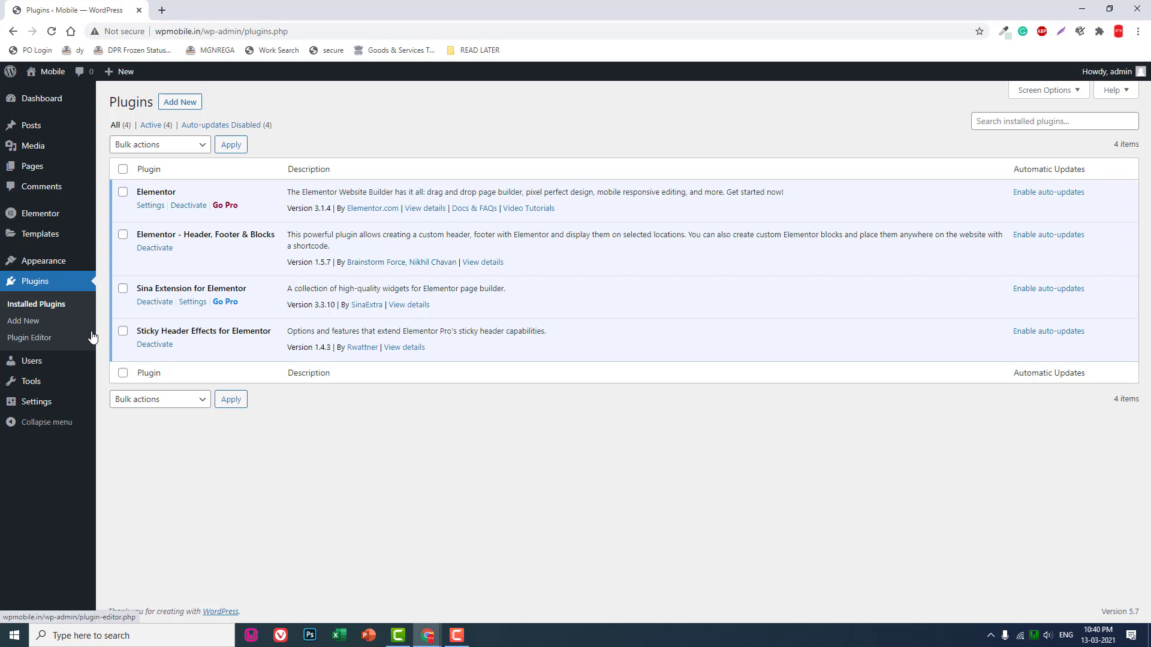
pyautogui.moveTo(61, 268)
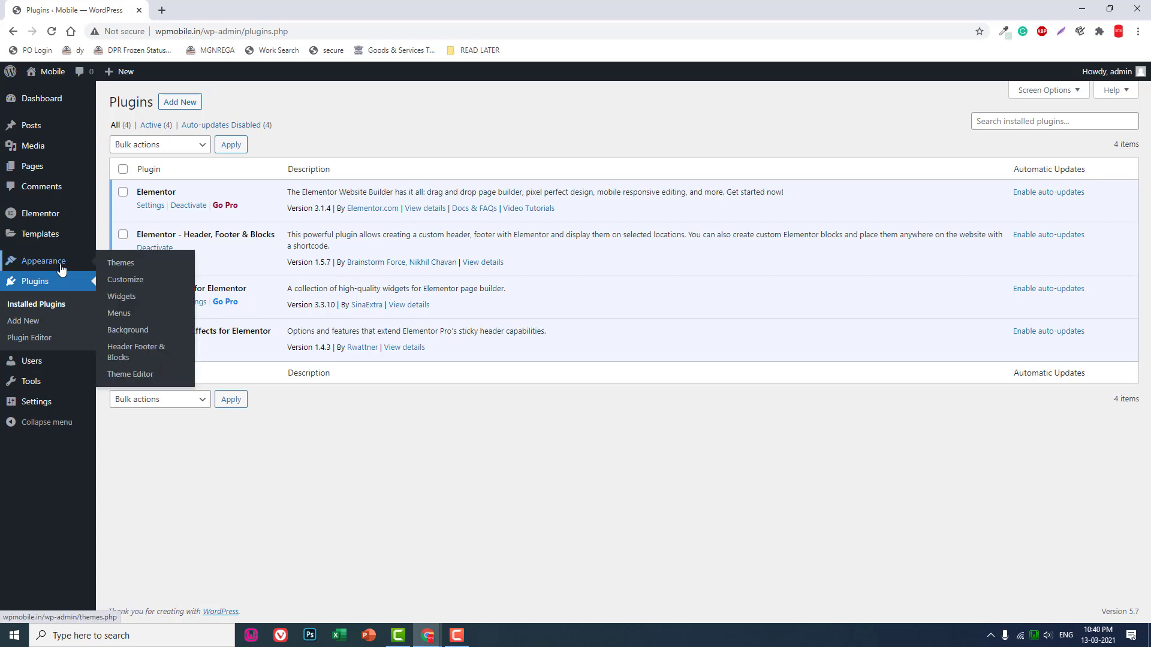
pyautogui.click(133, 351)
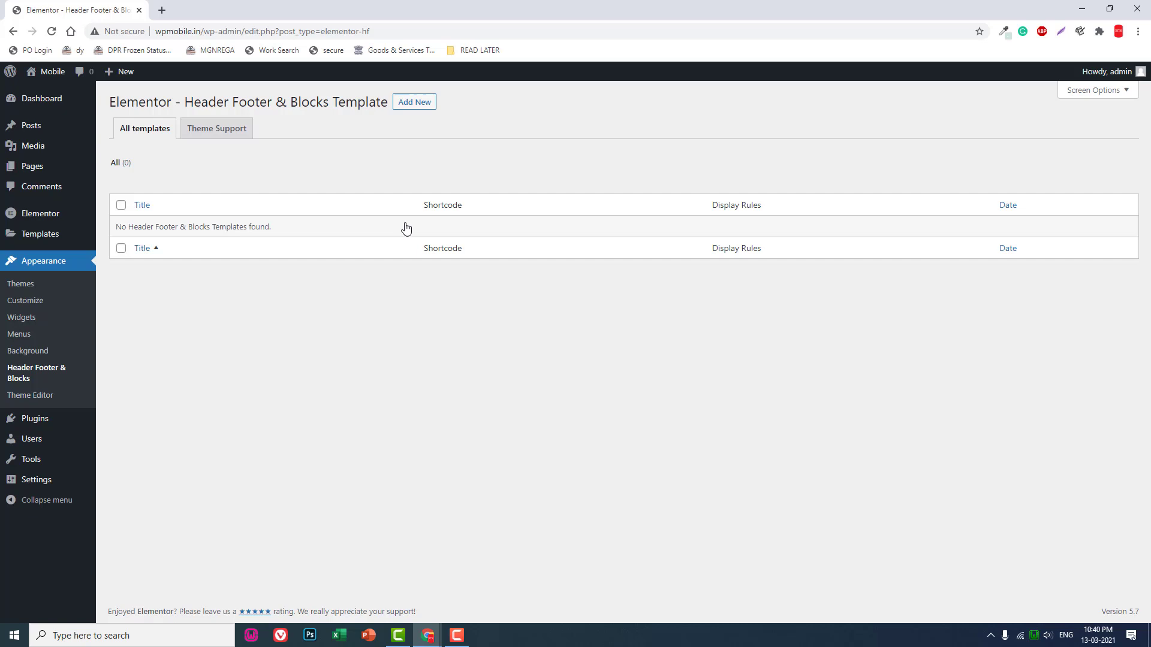
pyautogui.click(416, 103)
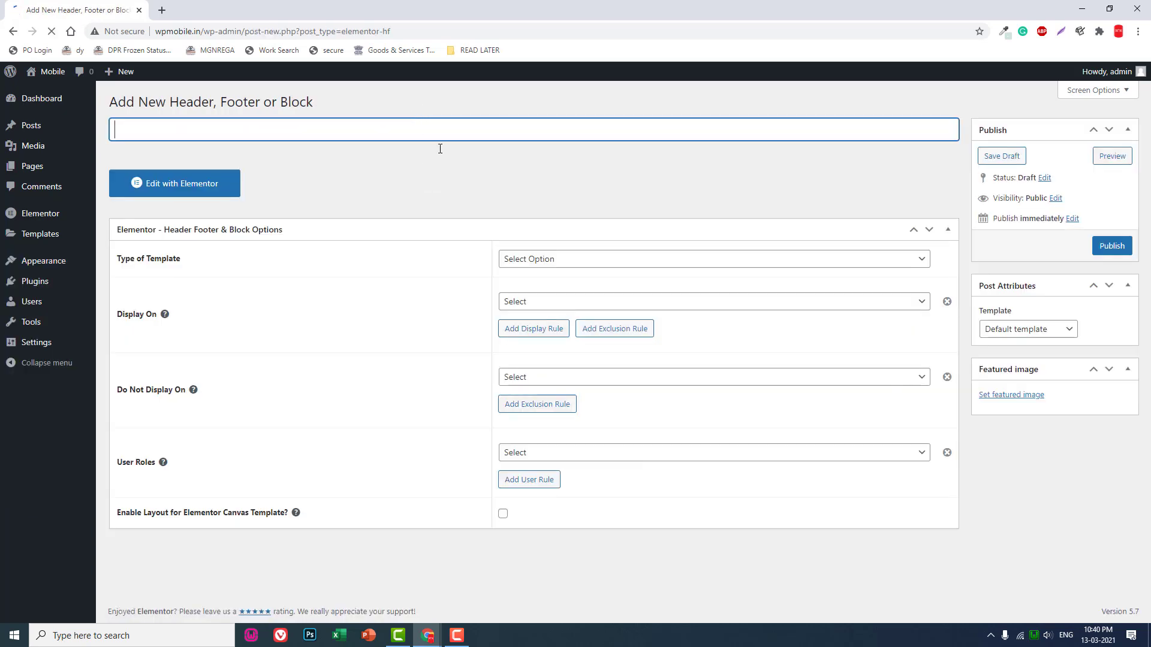
pyautogui.write('H')
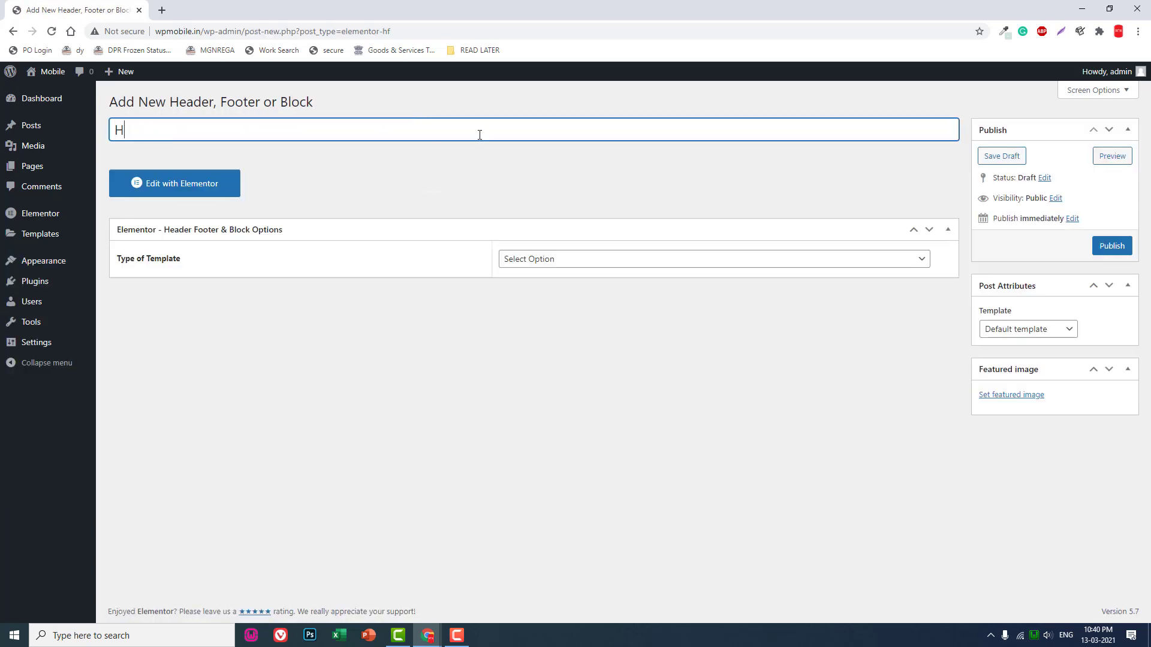
pyautogui.write('eader')
# Set type Header, Entire Website, All roles and Elementor Canvas, then publish it.
pyautogui.click(663, 264)
pyautogui.click(646, 287)
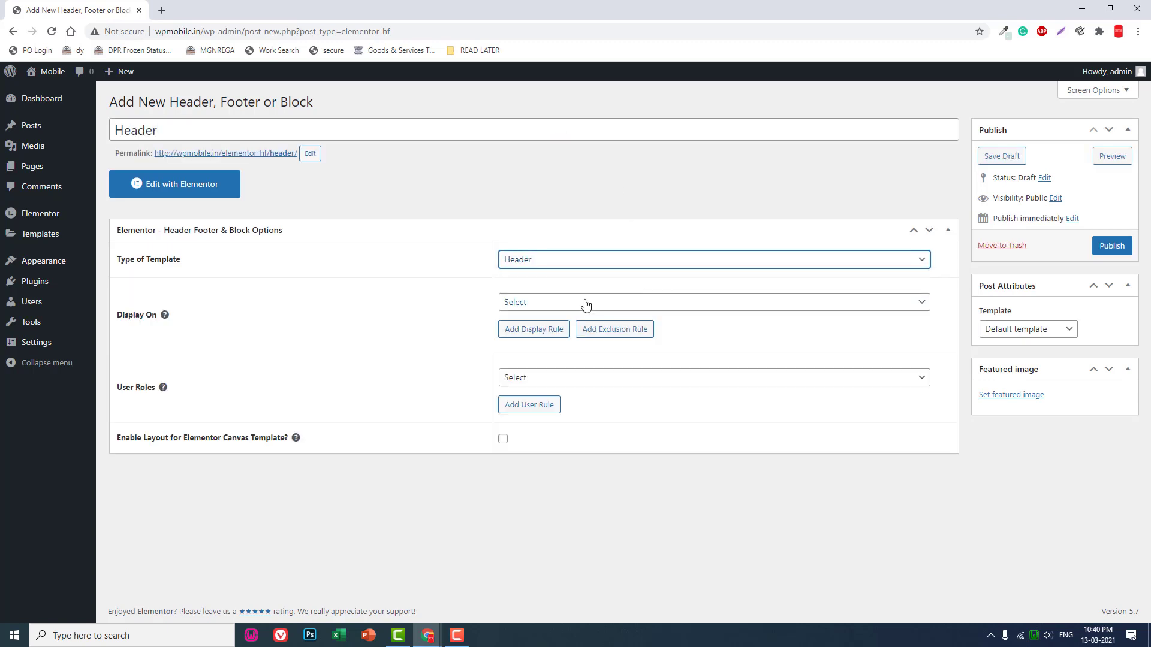
pyautogui.click(533, 305)
pyautogui.click(538, 343)
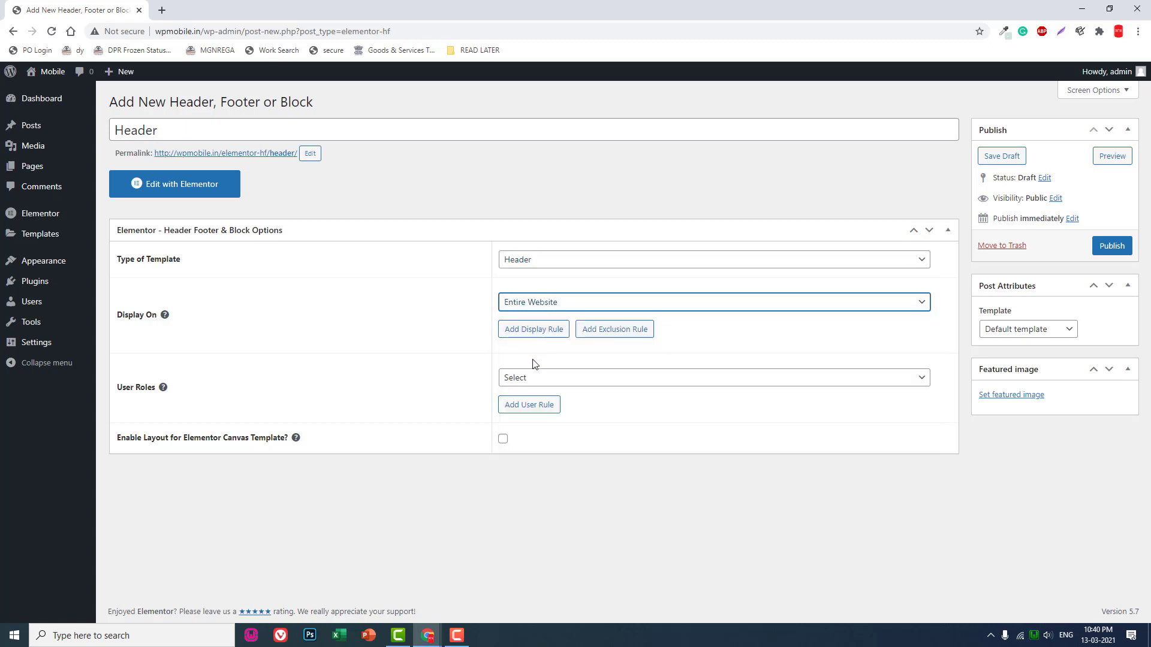
pyautogui.click(532, 378)
pyautogui.click(532, 419)
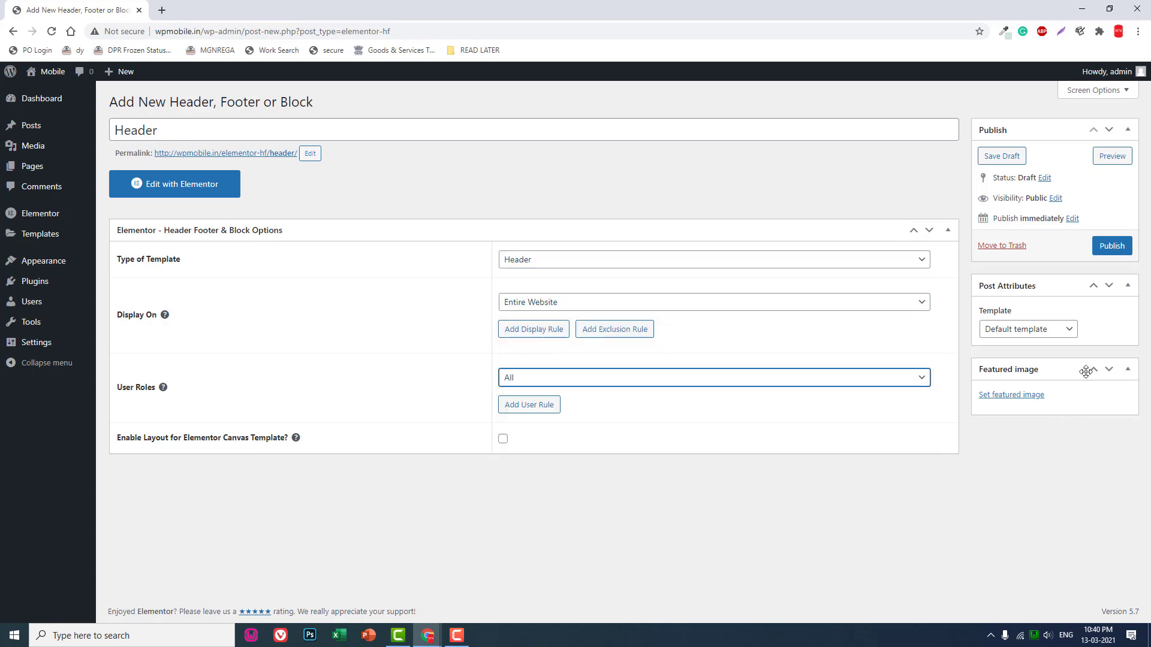
pyautogui.click(1030, 329)
pyautogui.click(1035, 357)
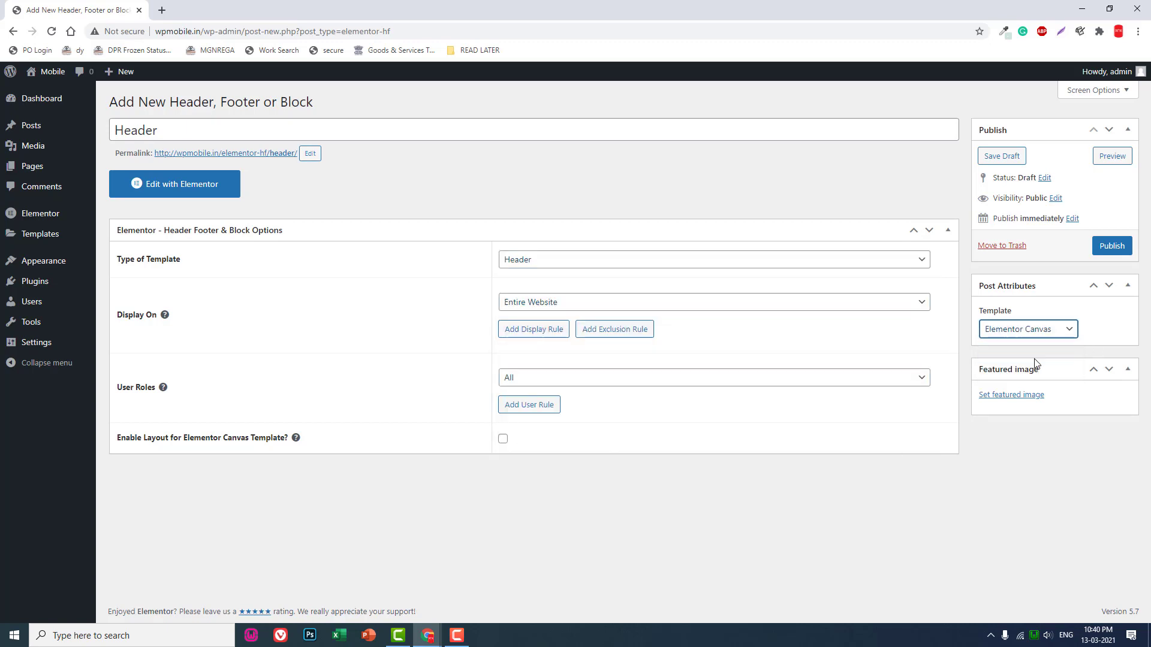
pyautogui.click(1110, 247)
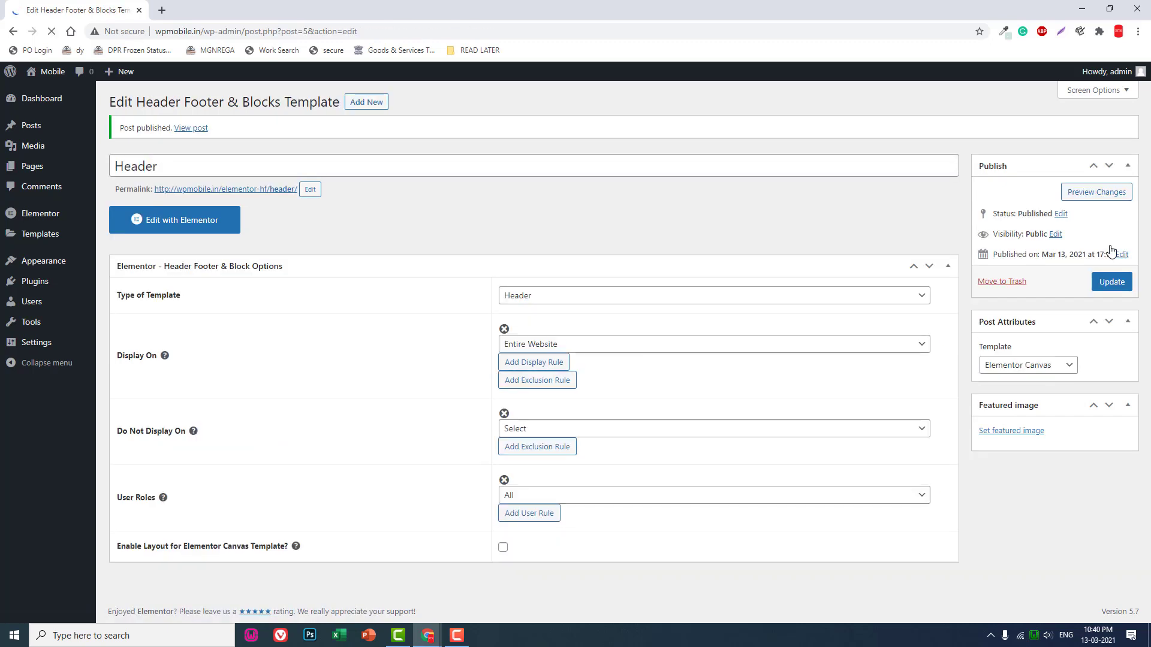
# Open the Header template in Elementor and add a single-column section.
pyautogui.click(223, 216)
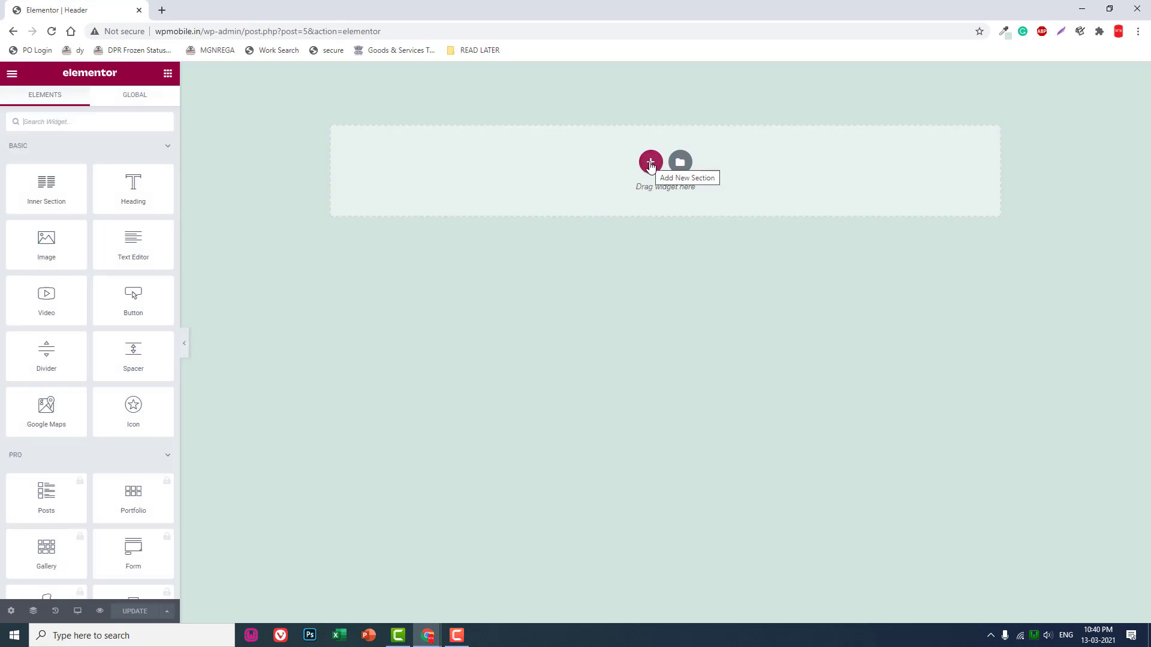
pyautogui.click(650, 163)
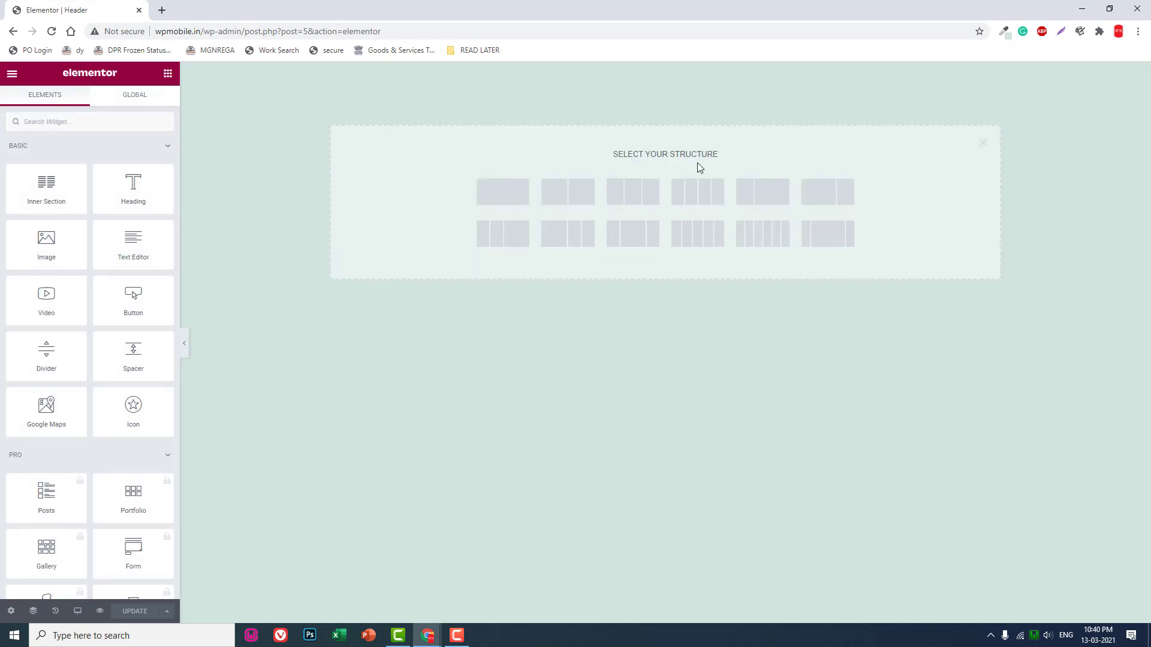
pyautogui.click(507, 190)
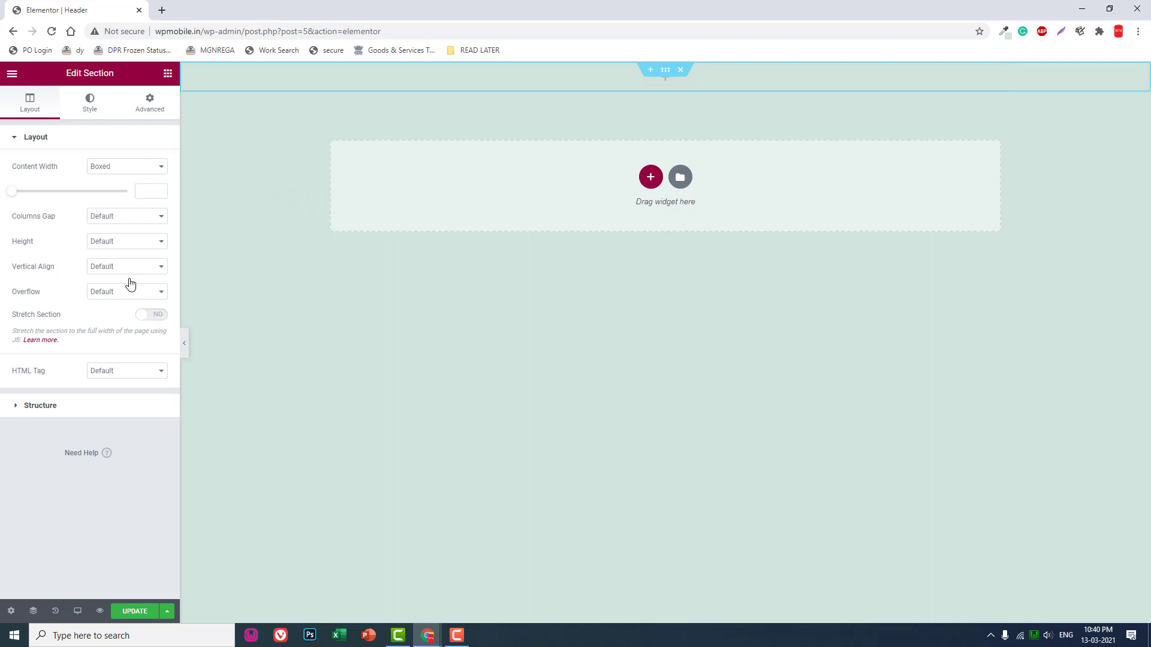
# Search widgets for 'soci' and drop the Social Icons widget into the top section.
pyautogui.click(168, 73)
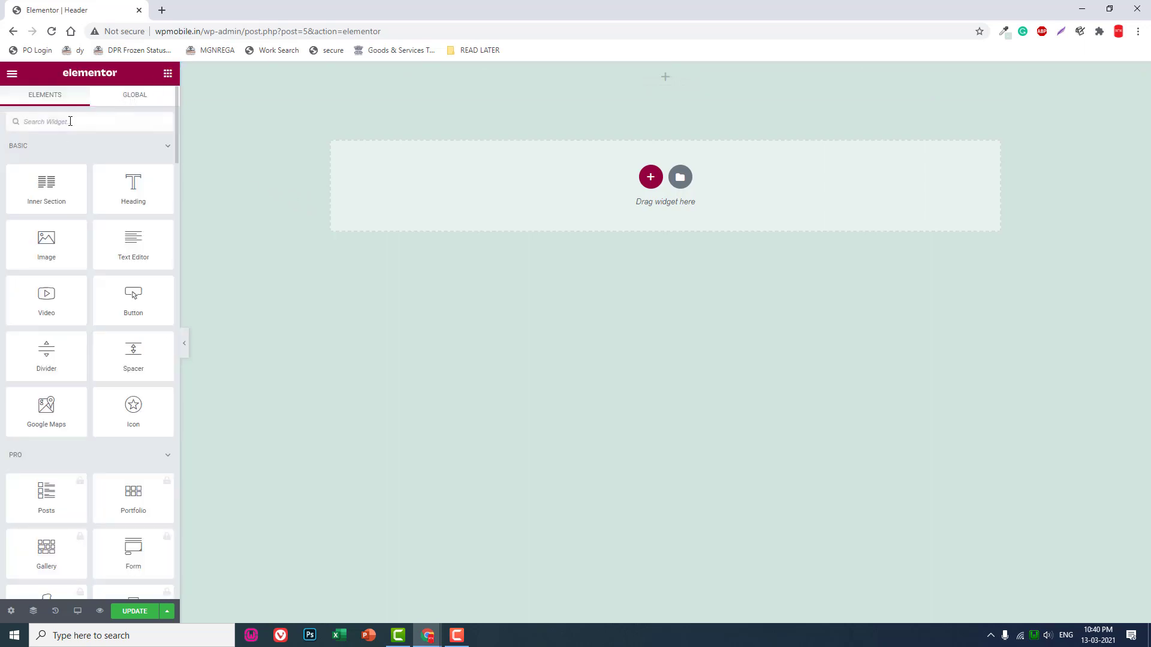
pyautogui.click(70, 121)
pyautogui.write('soci')
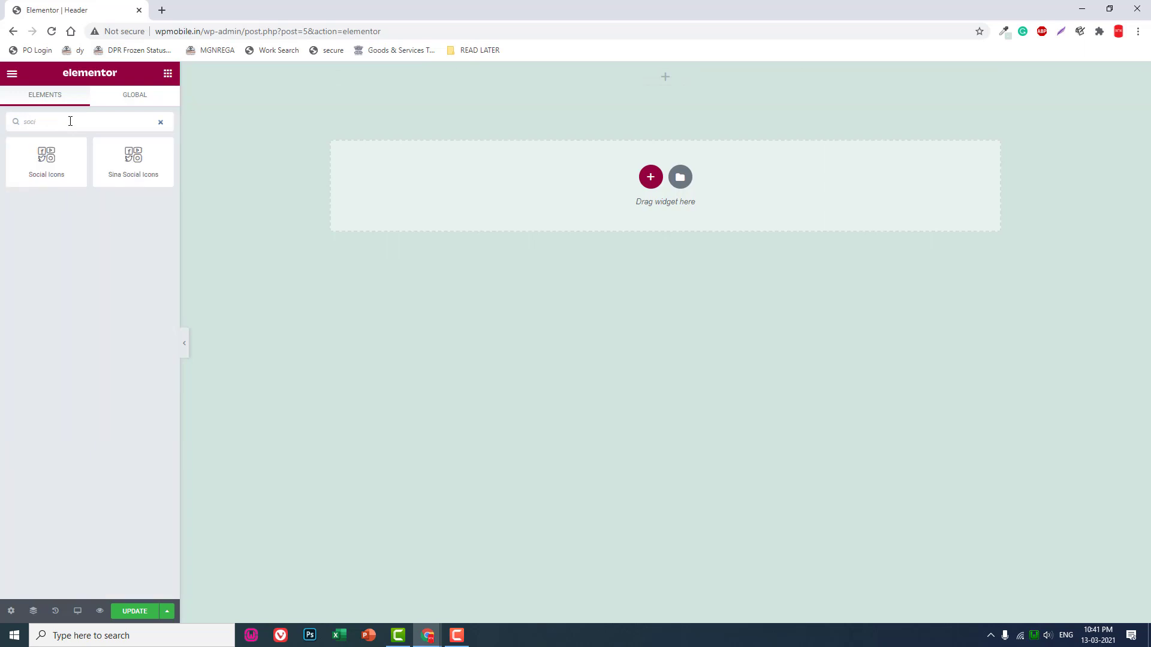
pyautogui.moveTo(48, 157); pyautogui.dragTo(662, 81)
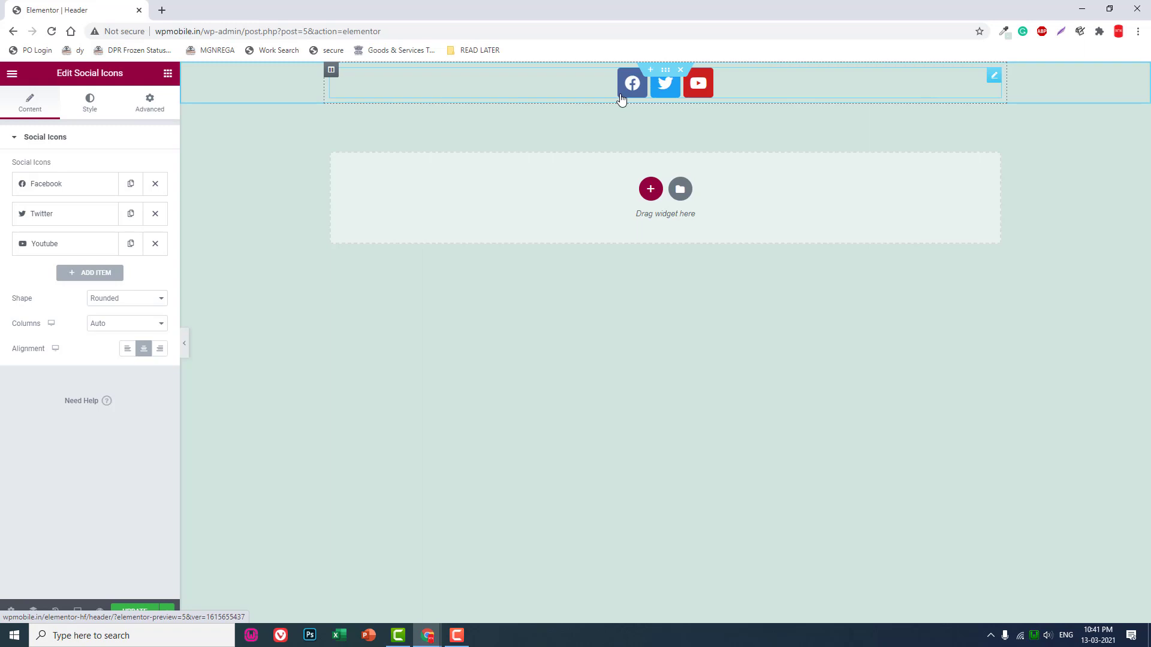
# Give the header section a Classic background of colour #DE6969.
pyautogui.click(473, 81)
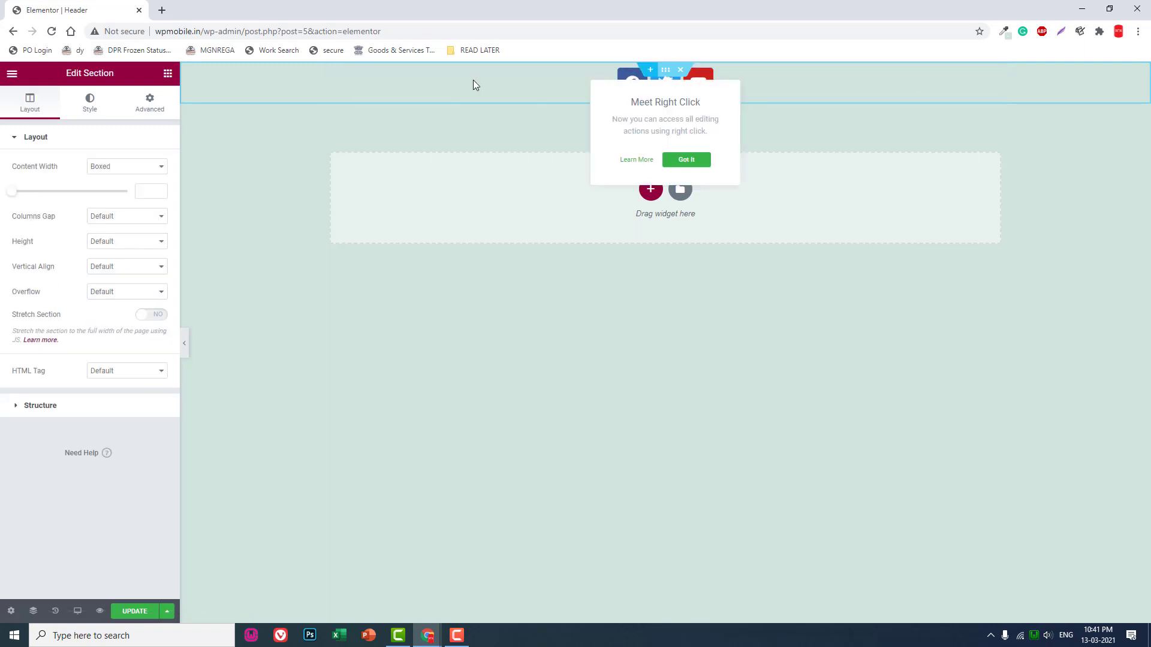
pyautogui.click(93, 107)
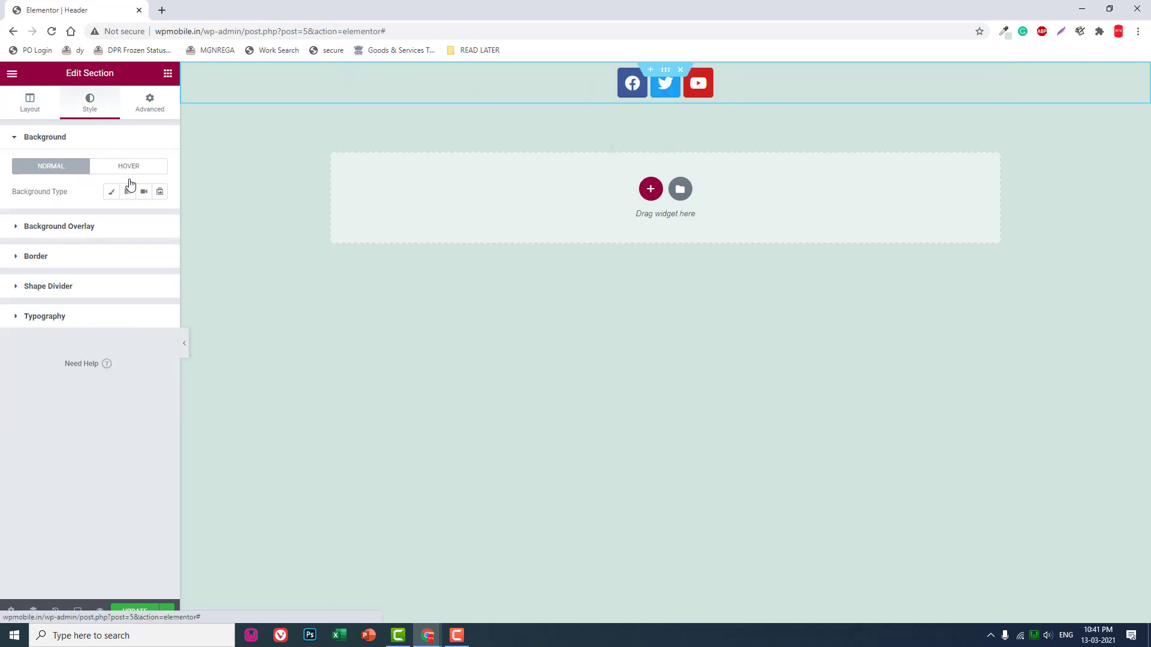
pyautogui.click(111, 191)
pyautogui.click(160, 216)
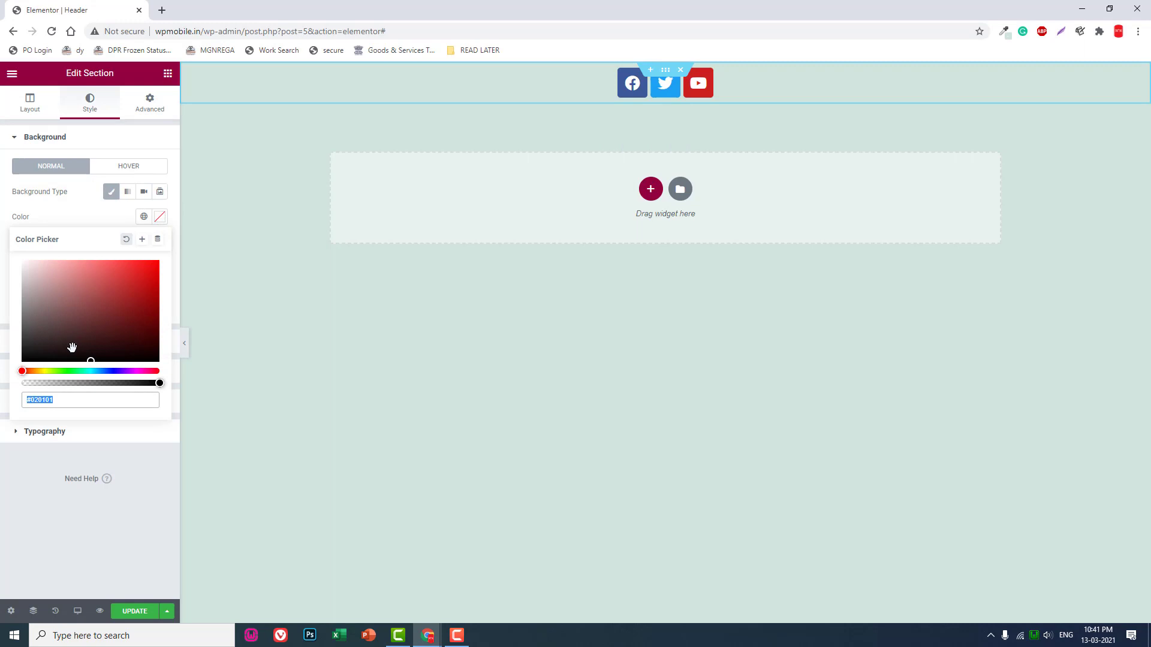
pyautogui.click(138, 273)
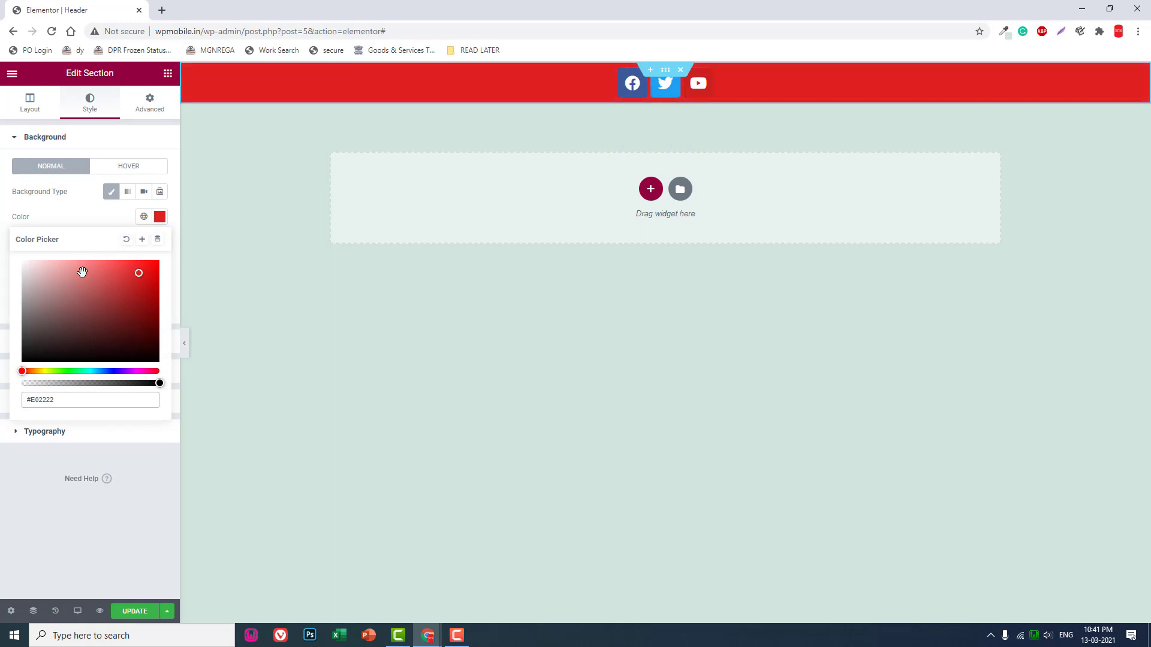
pyautogui.click(83, 272)
pyautogui.click(106, 271)
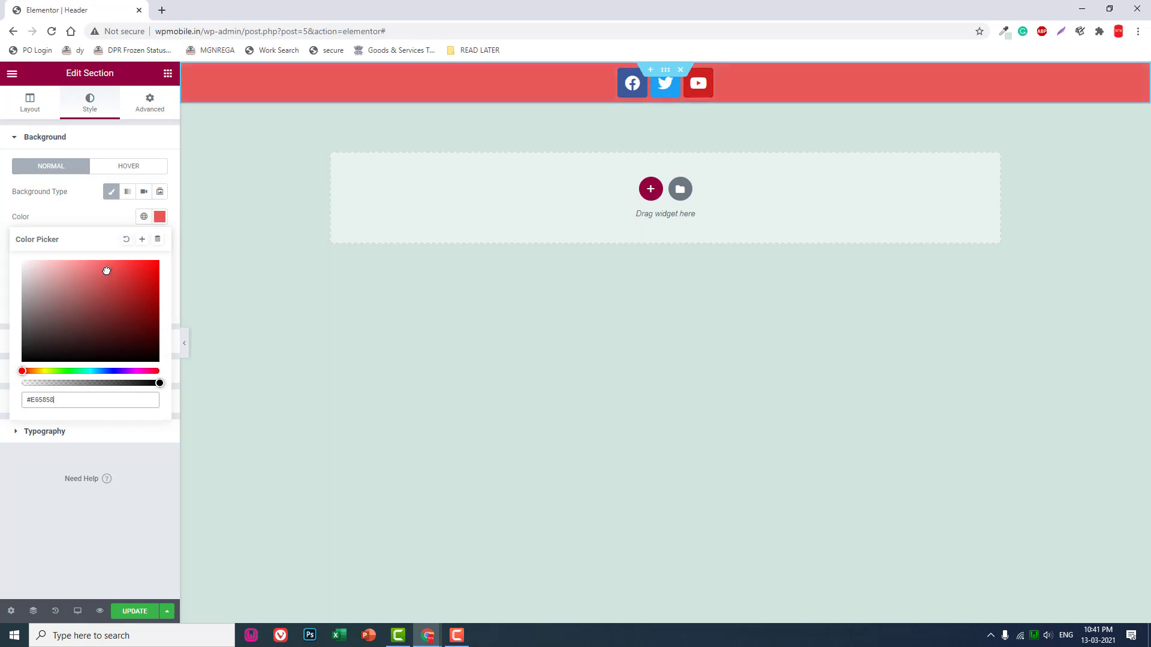
pyautogui.click(94, 274)
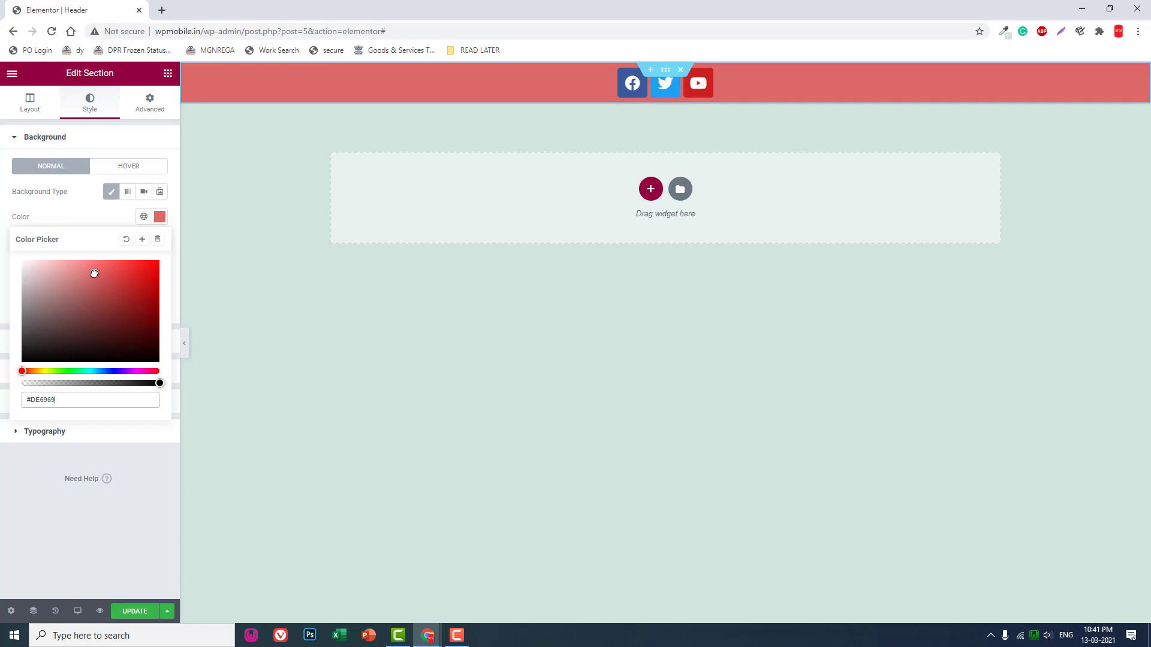
pyautogui.click(84, 213)
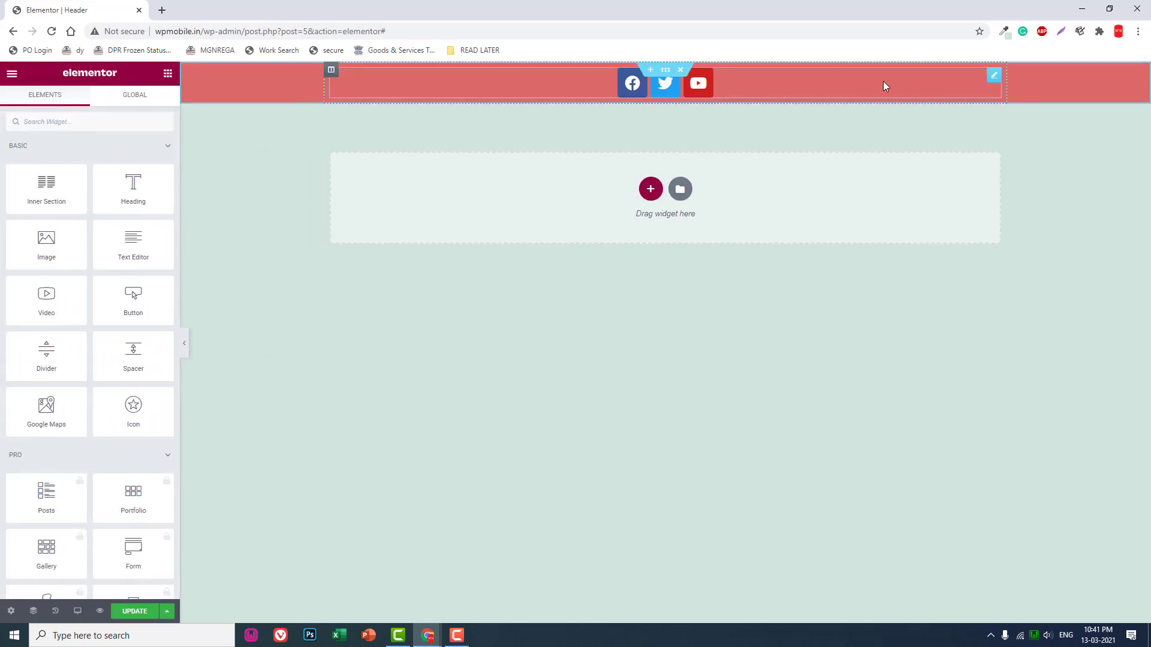
# Switch the social icons' colour setting from Official to Custom.
pyautogui.click(994, 77)
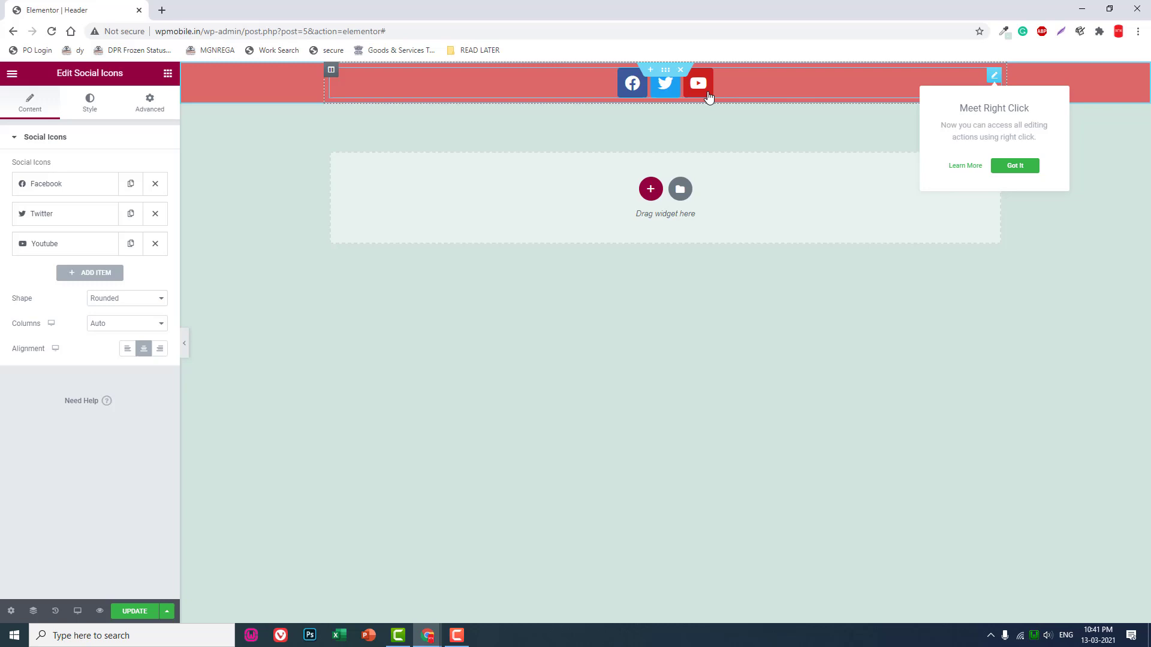
pyautogui.click(92, 110)
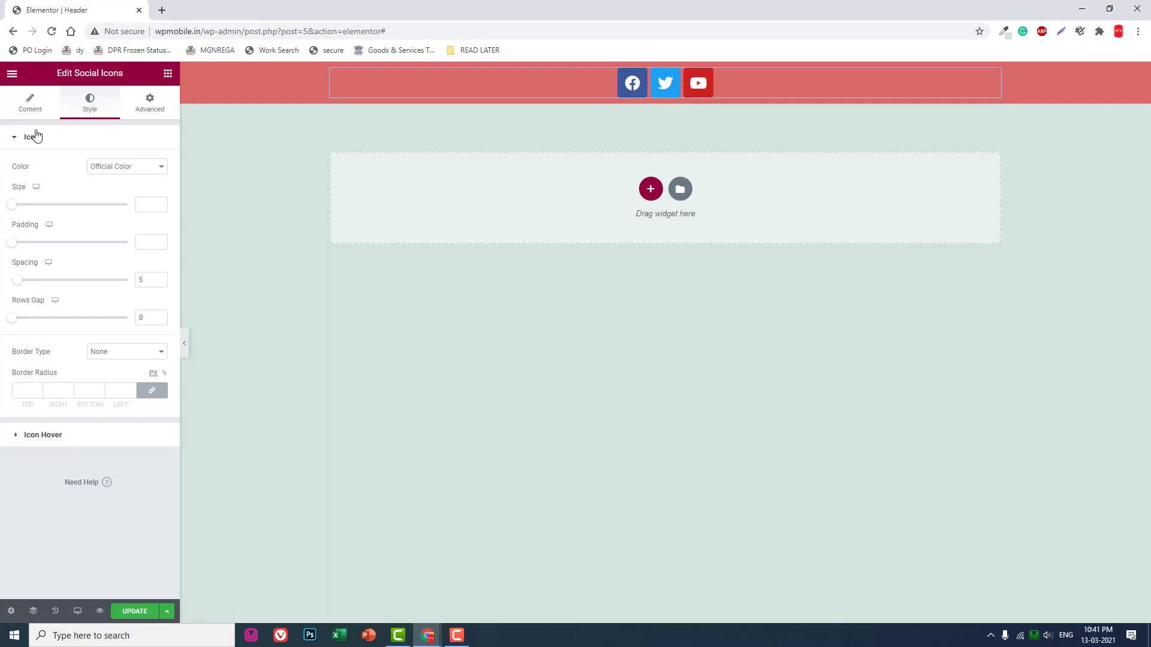
pyautogui.click(31, 108)
pyautogui.click(125, 299)
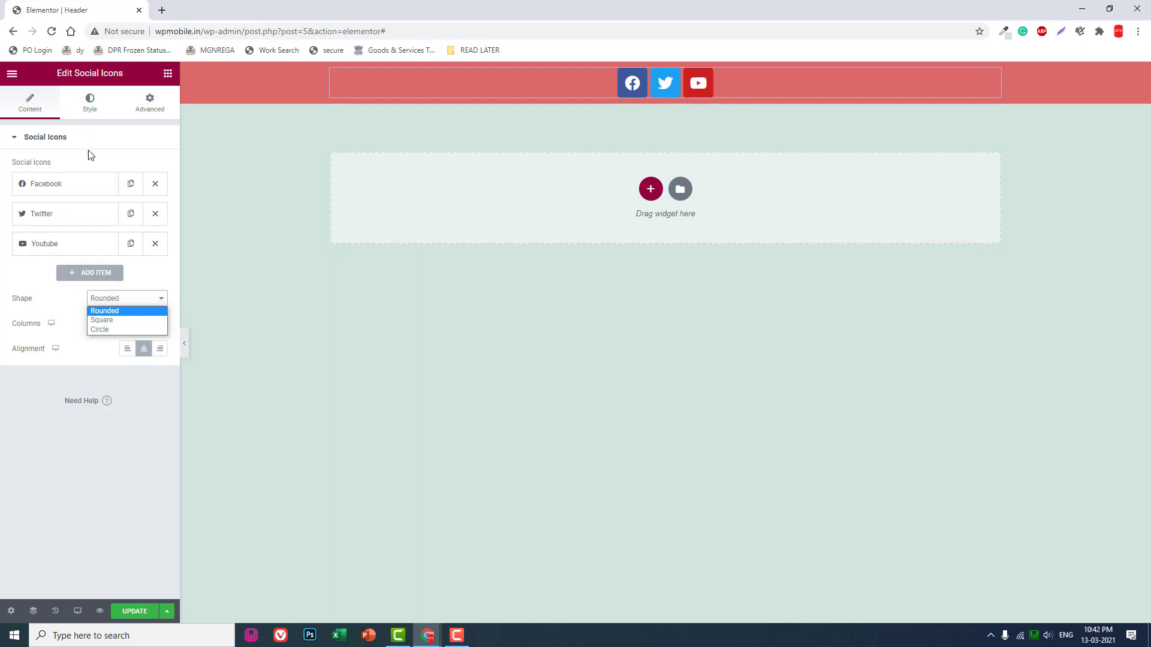
pyautogui.click(91, 108)
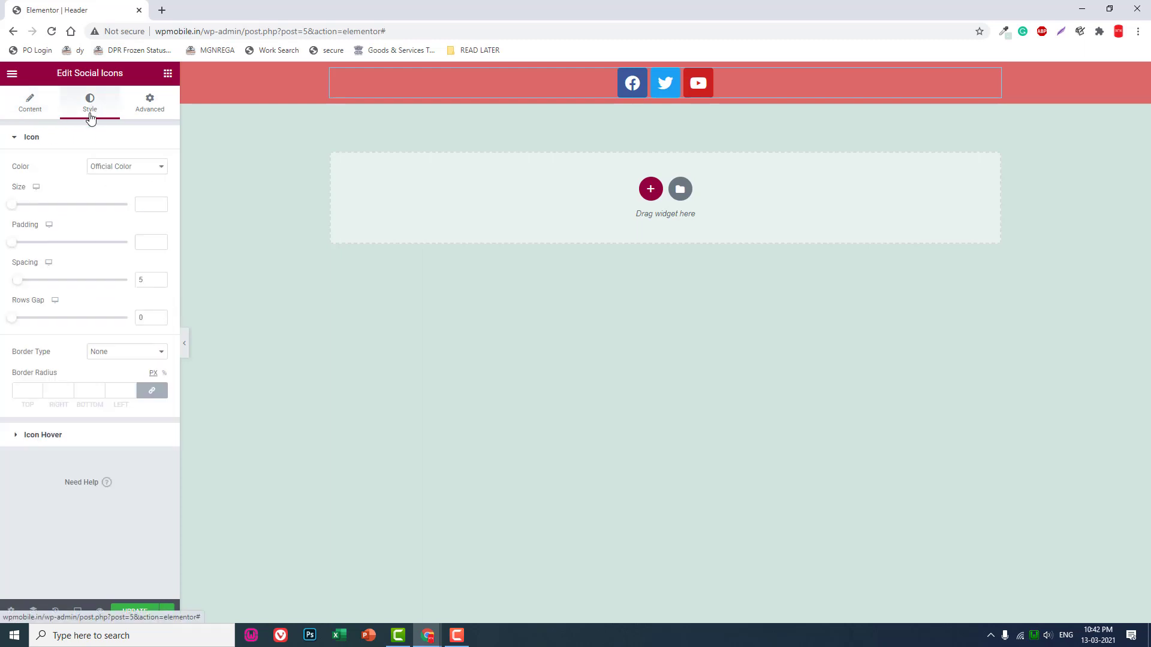
pyautogui.click(116, 168)
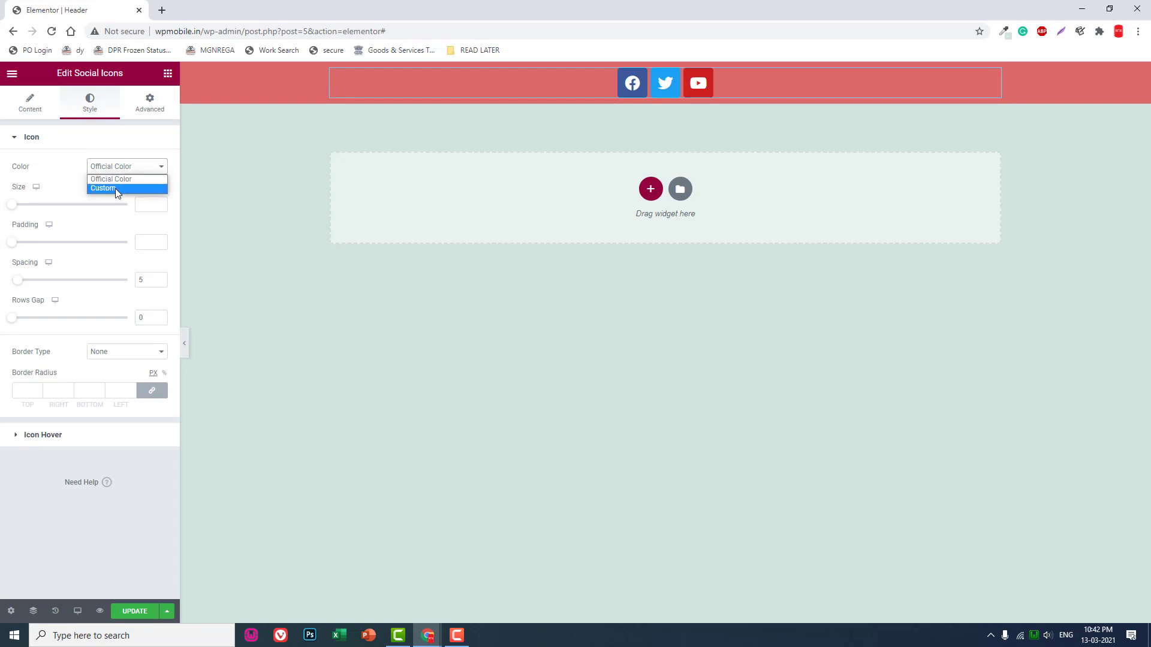
pyautogui.click(115, 187)
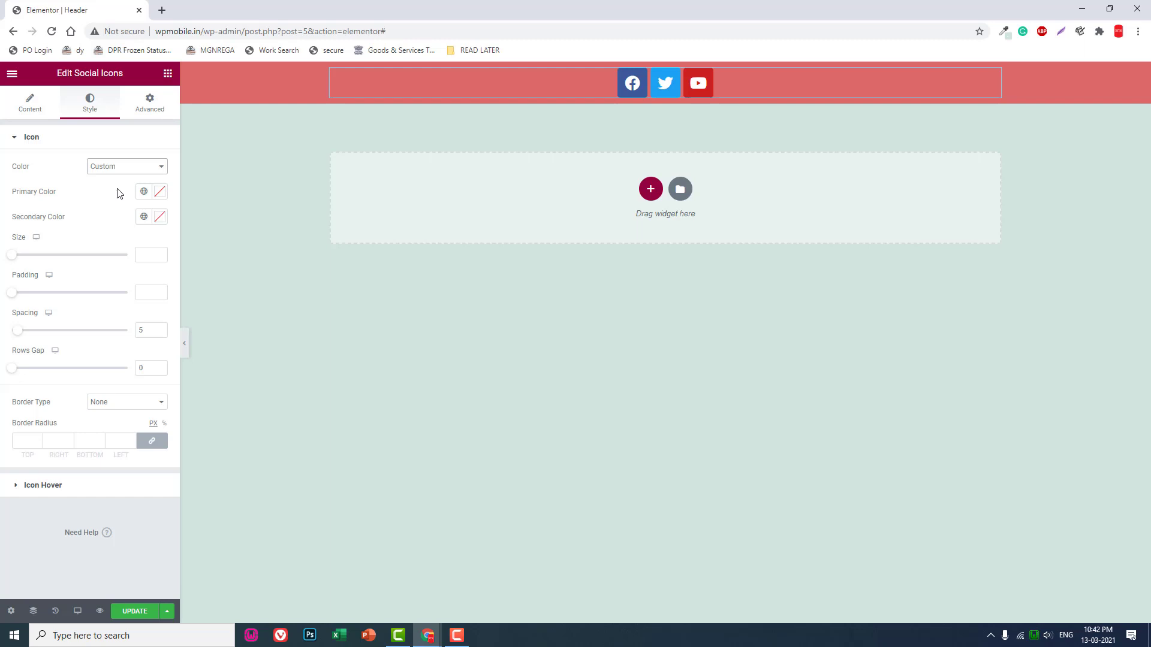
# Set the primary colour alpha to 0 and the secondary colour to #2F2C2C.
pyautogui.click(160, 194)
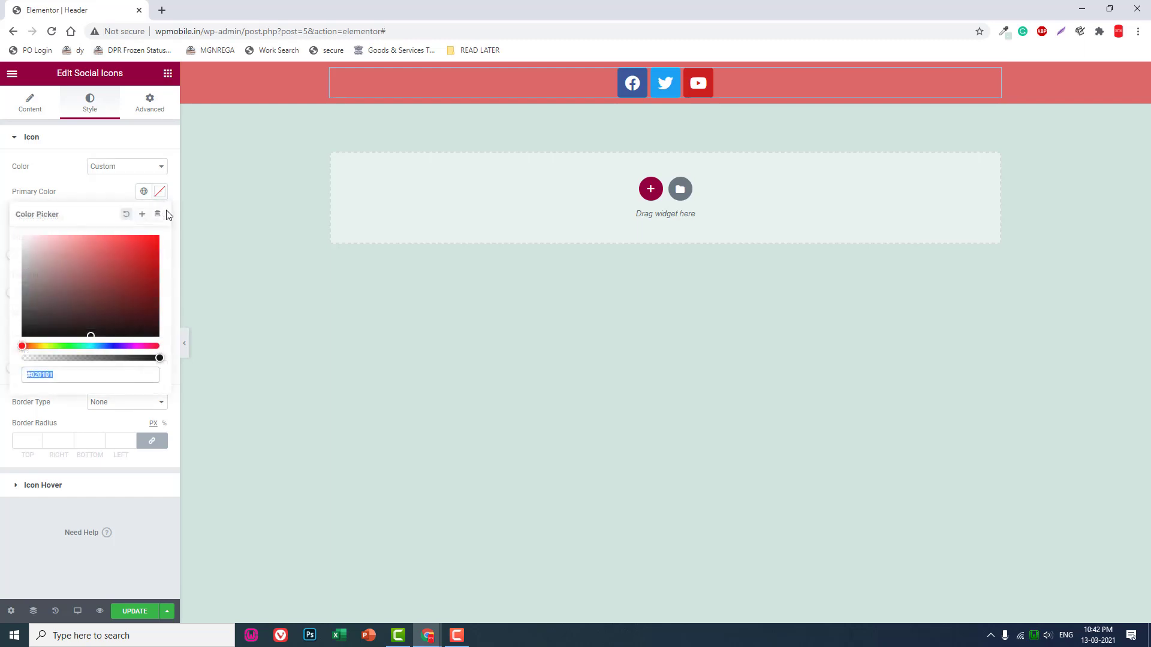
pyautogui.moveTo(159, 359); pyautogui.dragTo(2, 347)
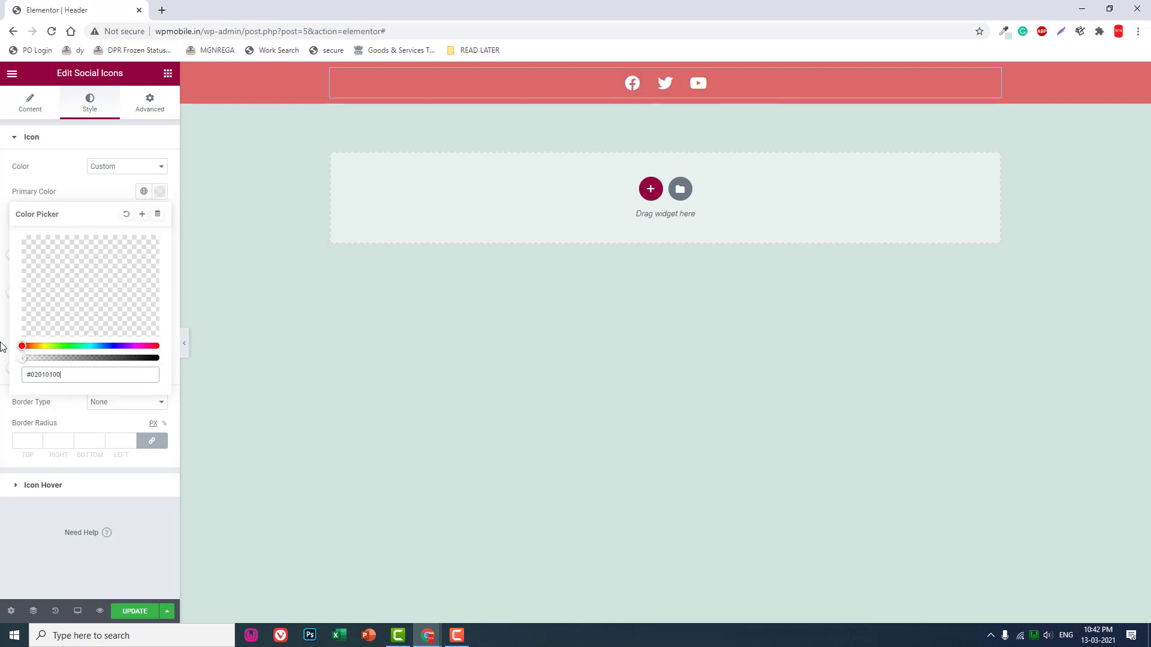
pyautogui.click(104, 188)
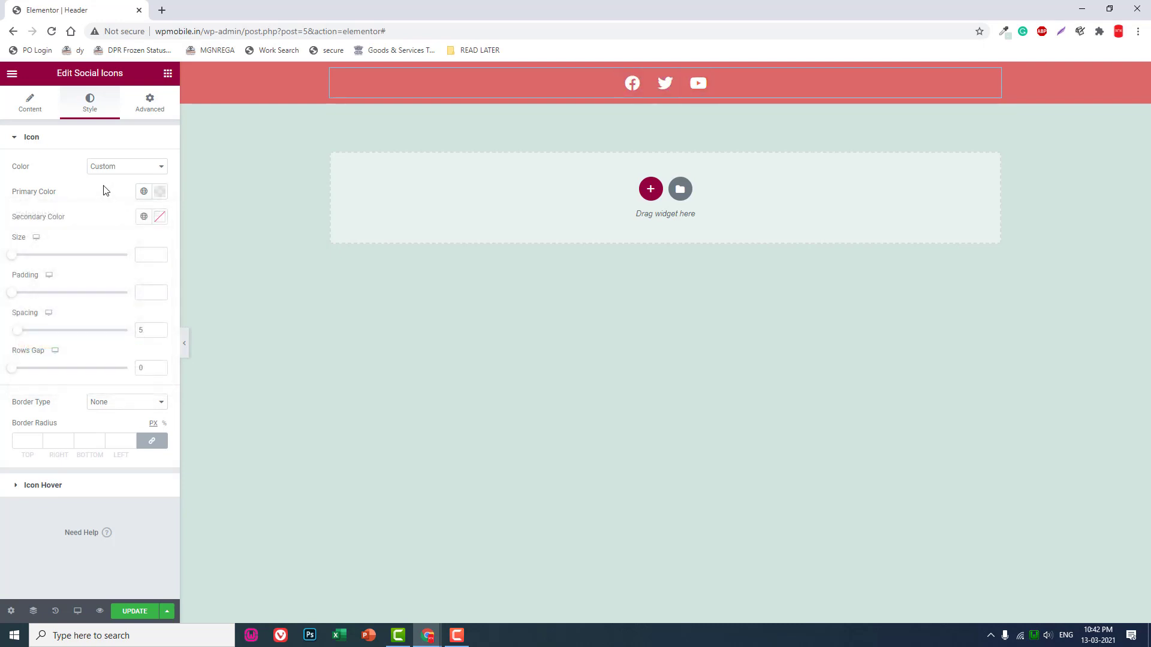
pyautogui.click(159, 217)
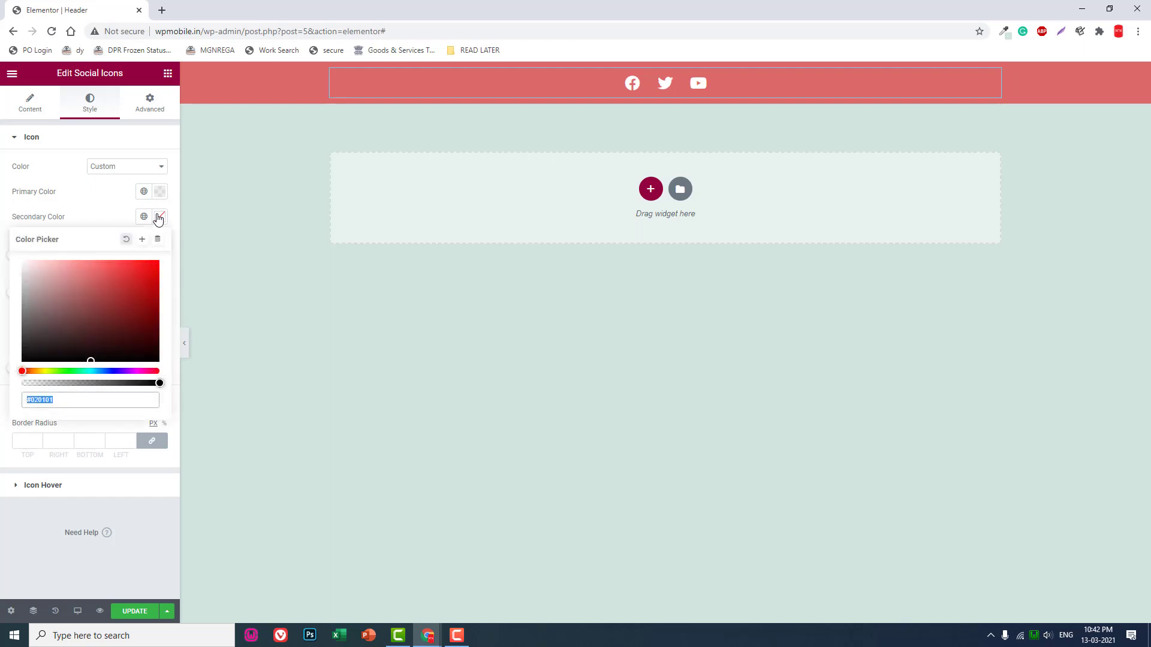
pyautogui.click(26, 314)
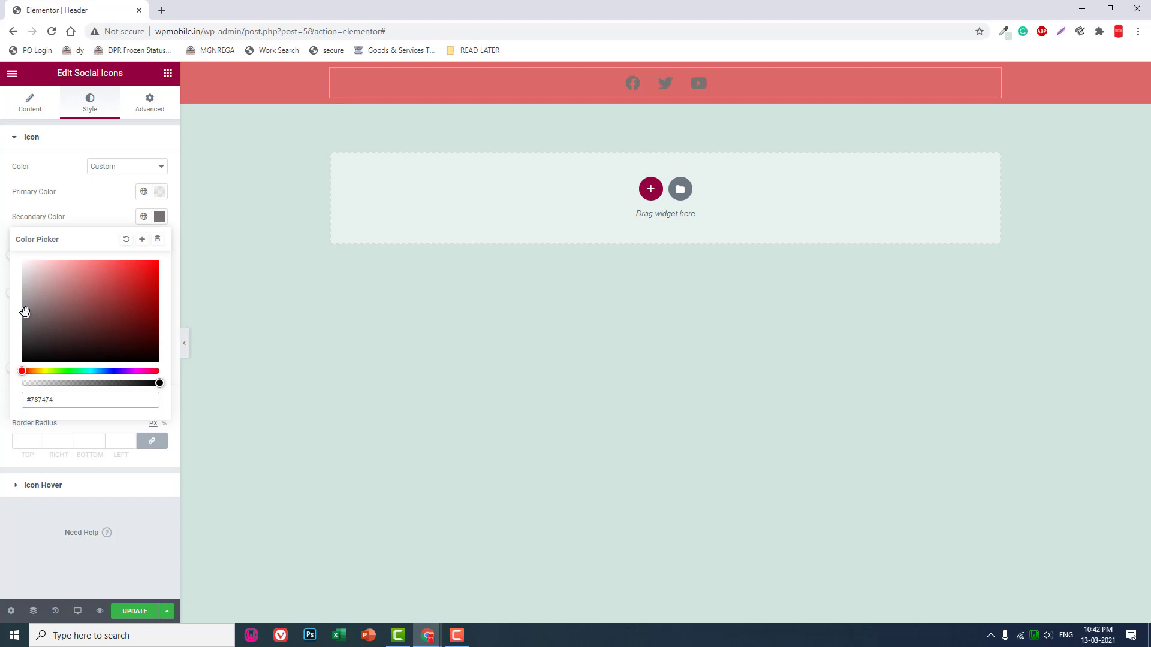
pyautogui.click(26, 330)
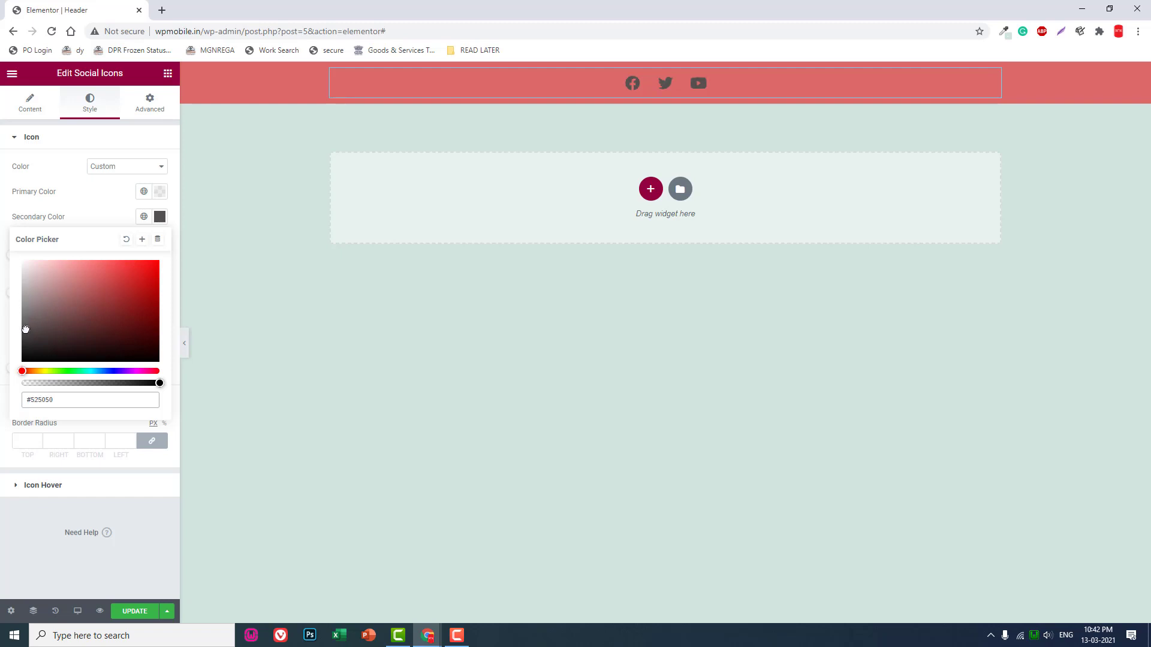
pyautogui.click(28, 344)
pyautogui.click(92, 217)
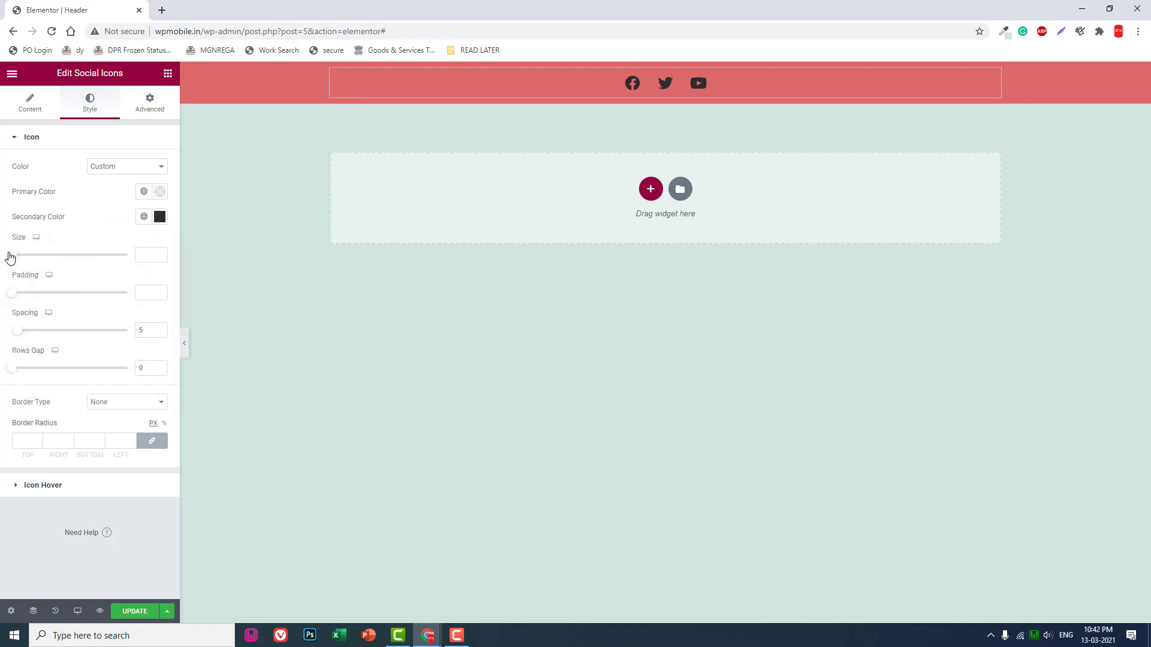
# Set the social icon size to 25 and spacing to 0.
pyautogui.moveTo(16, 260); pyautogui.dragTo(22, 260)
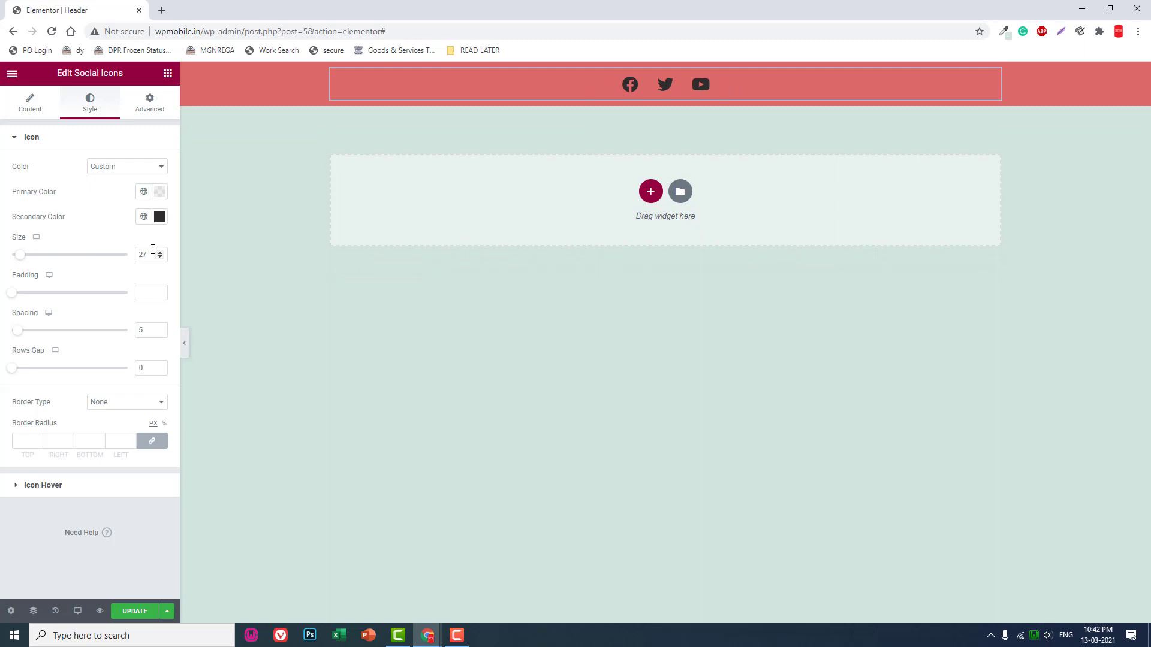
pyautogui.moveTo(17, 330); pyautogui.dragTo(13, 334)
pyautogui.doubleClick(148, 253)
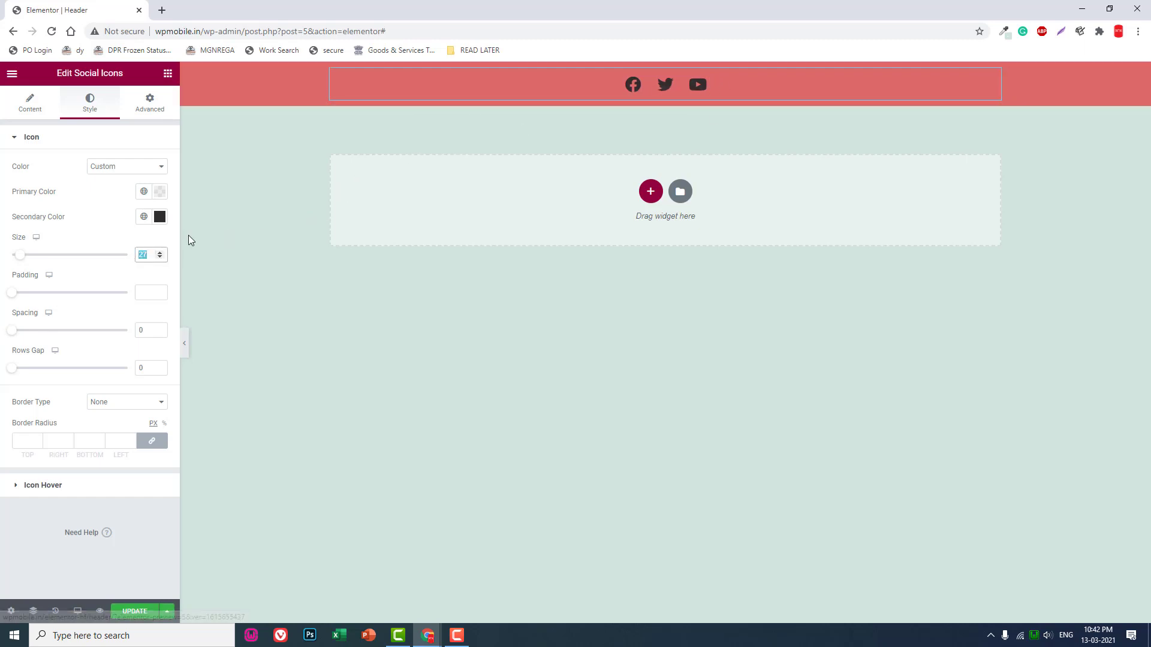
pyautogui.write('25')
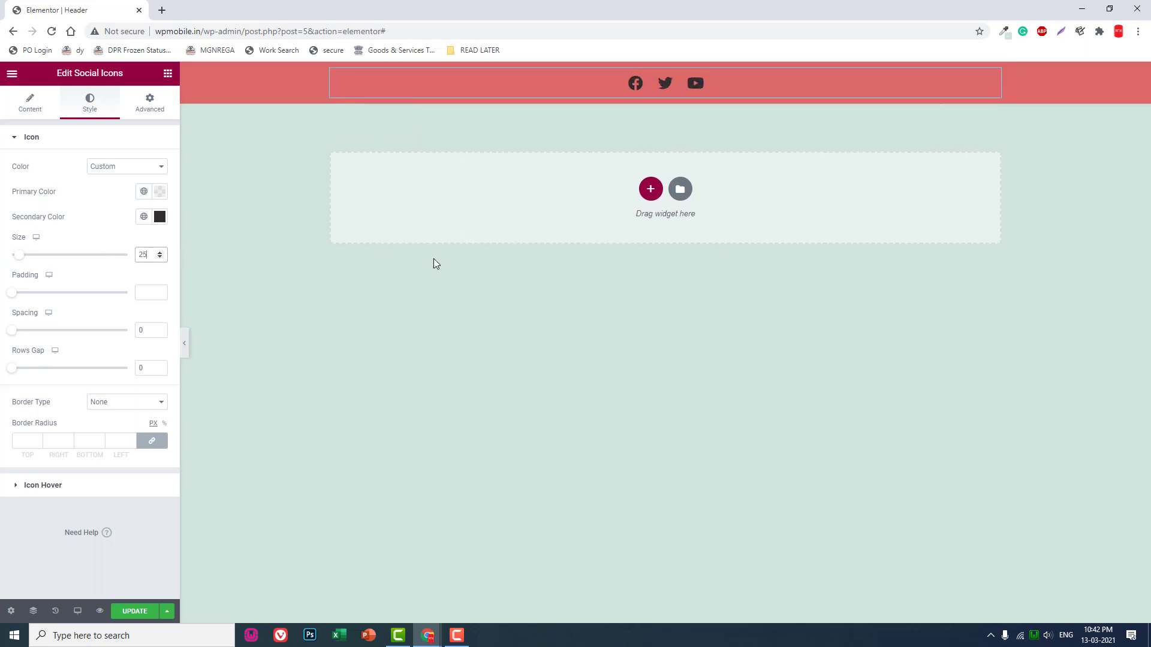
# Make the icons' hover secondary colour white, #FFFFFF.
pyautogui.click(55, 487)
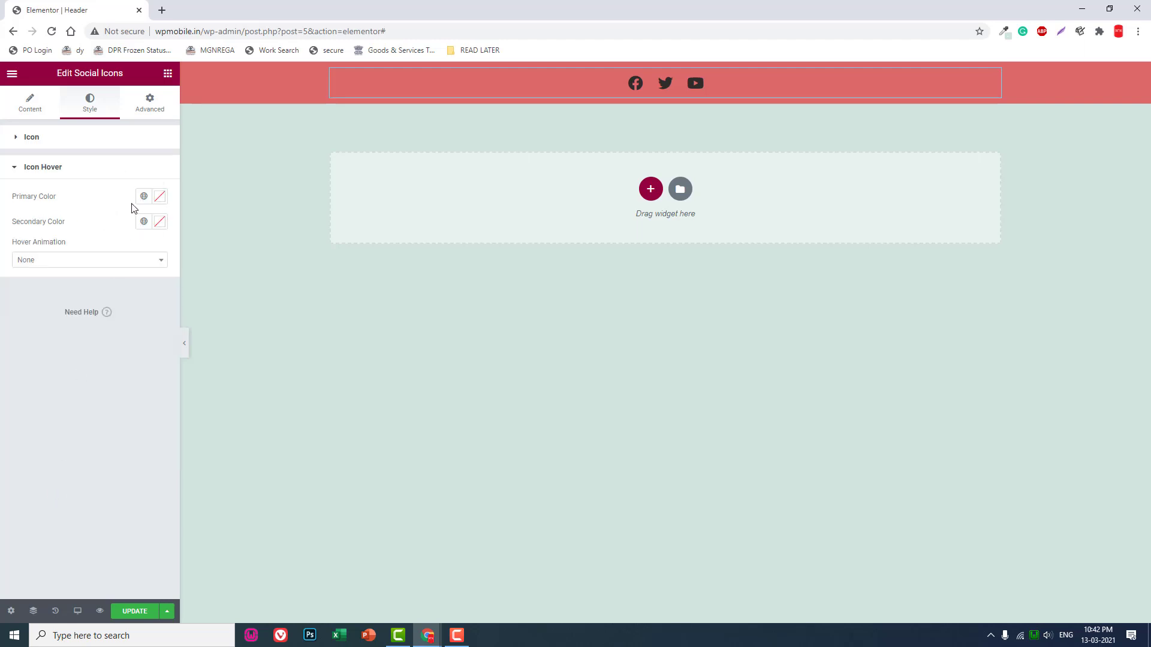
pyautogui.click(160, 222)
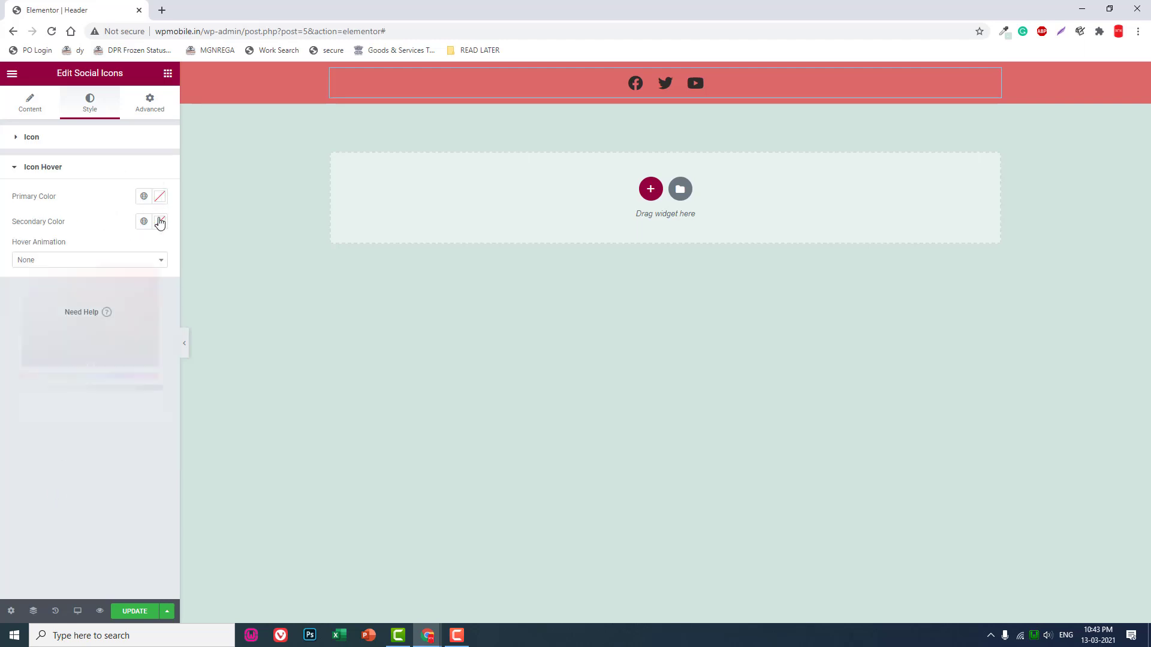
pyautogui.click(81, 446)
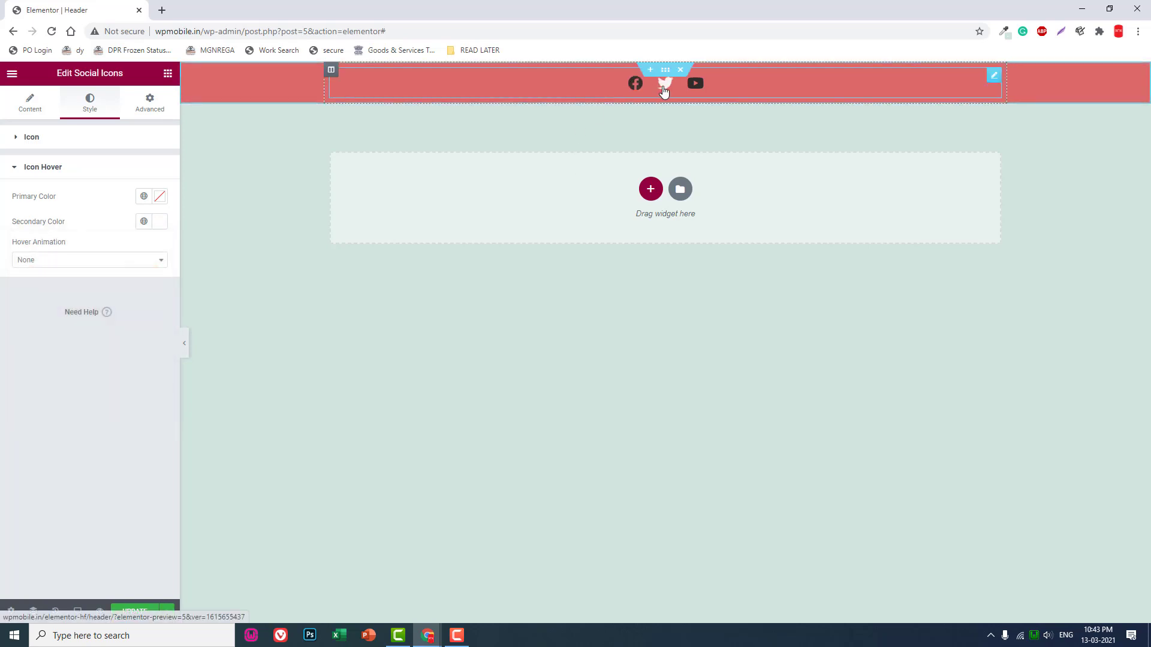
pyautogui.click(40, 111)
pyautogui.click(66, 191)
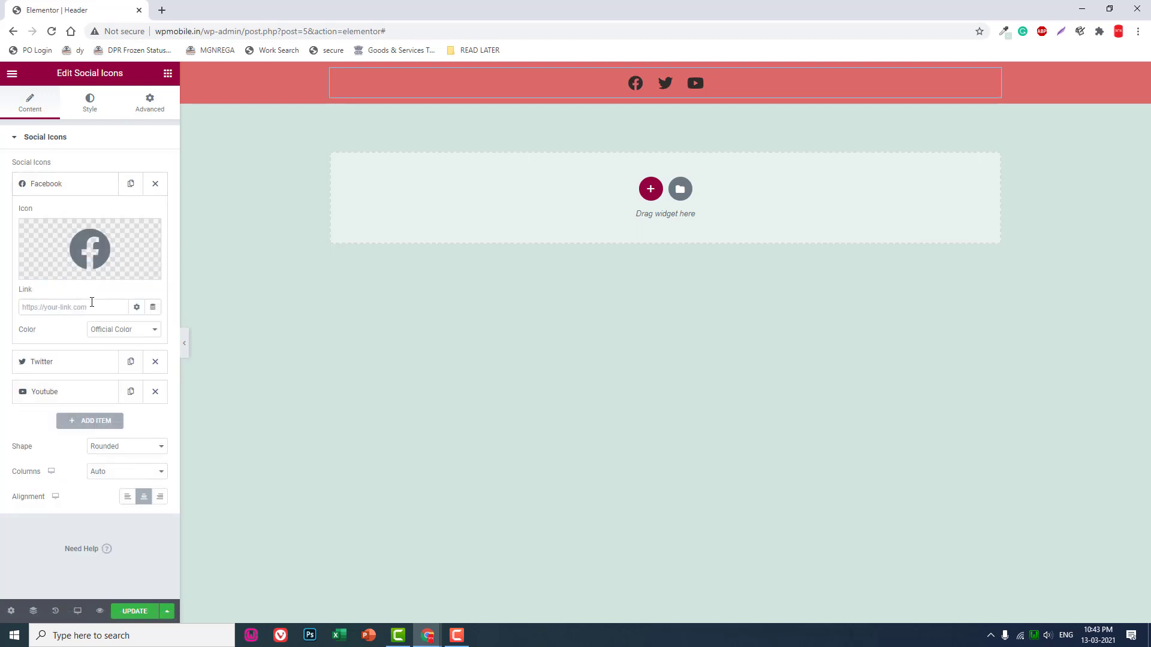
# Replace the Facebook icon with the Home icon found by searching 'home' in All Icons.
pyautogui.click(109, 239)
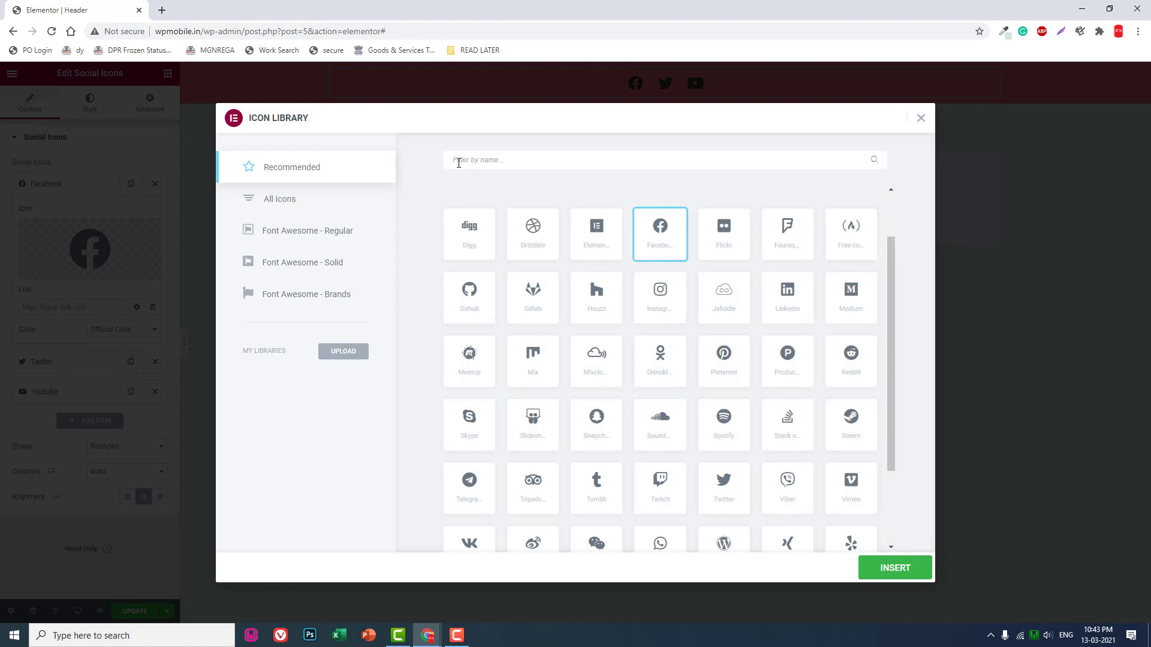
pyautogui.click(478, 166)
pyautogui.write('home')
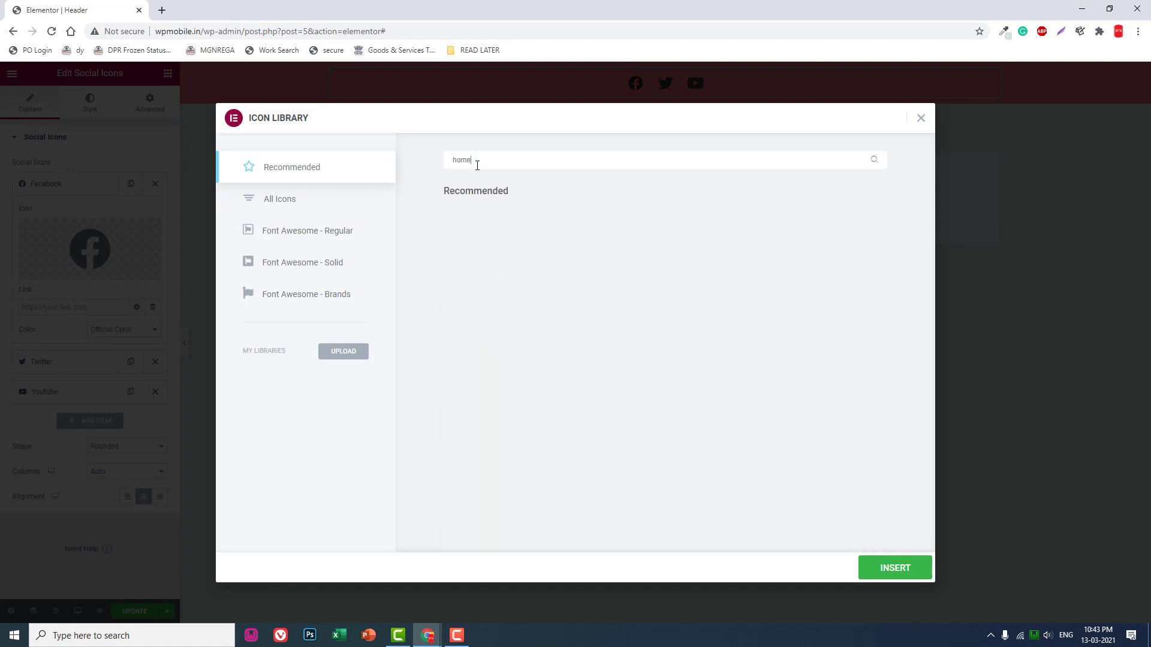
pyautogui.press('BackSpace')
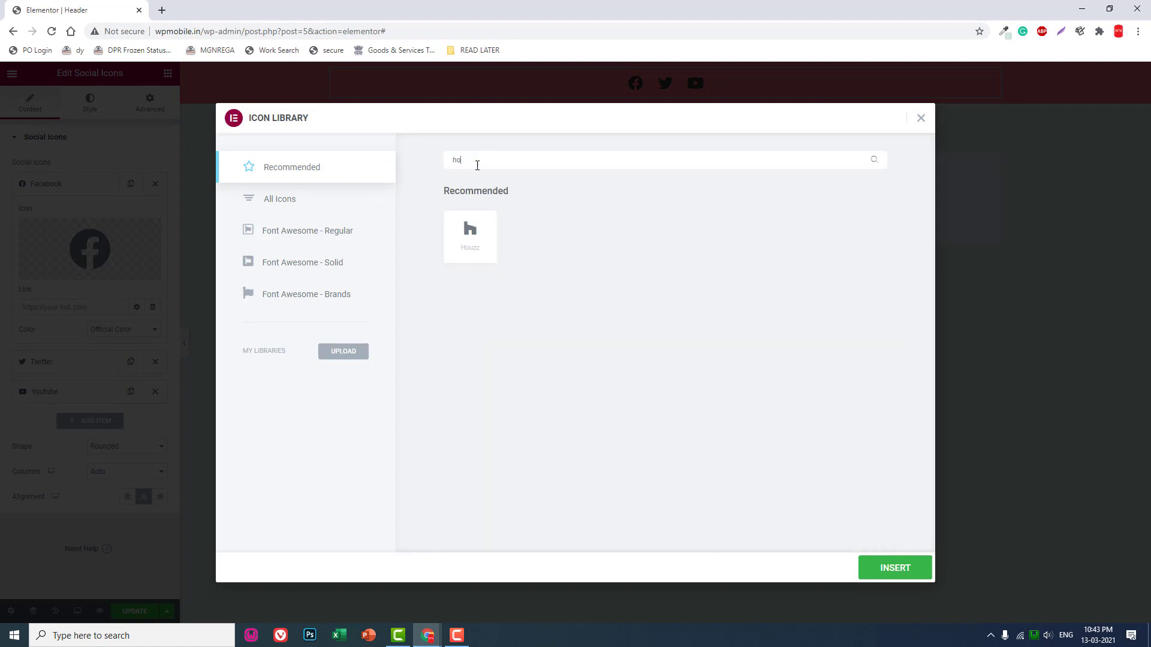
pyautogui.press('BackSpace')
pyautogui.press('BackSpace')
pyautogui.write('ho')
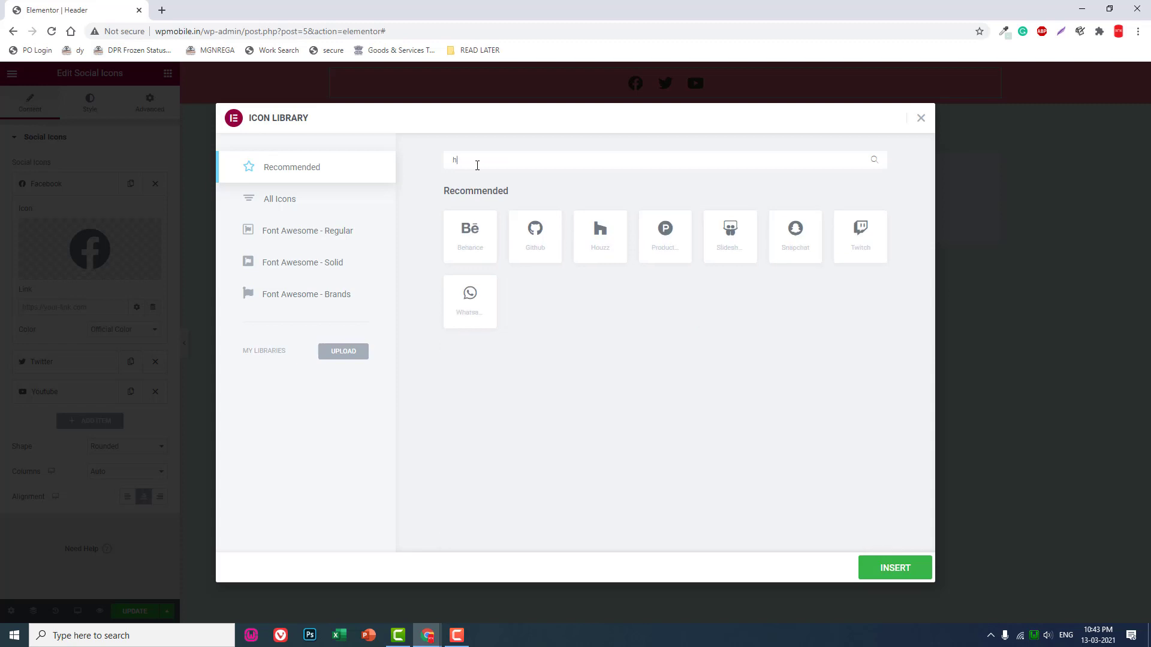
pyautogui.press('BackSpace')
pyautogui.press('BackSpace')
pyautogui.write('hou')
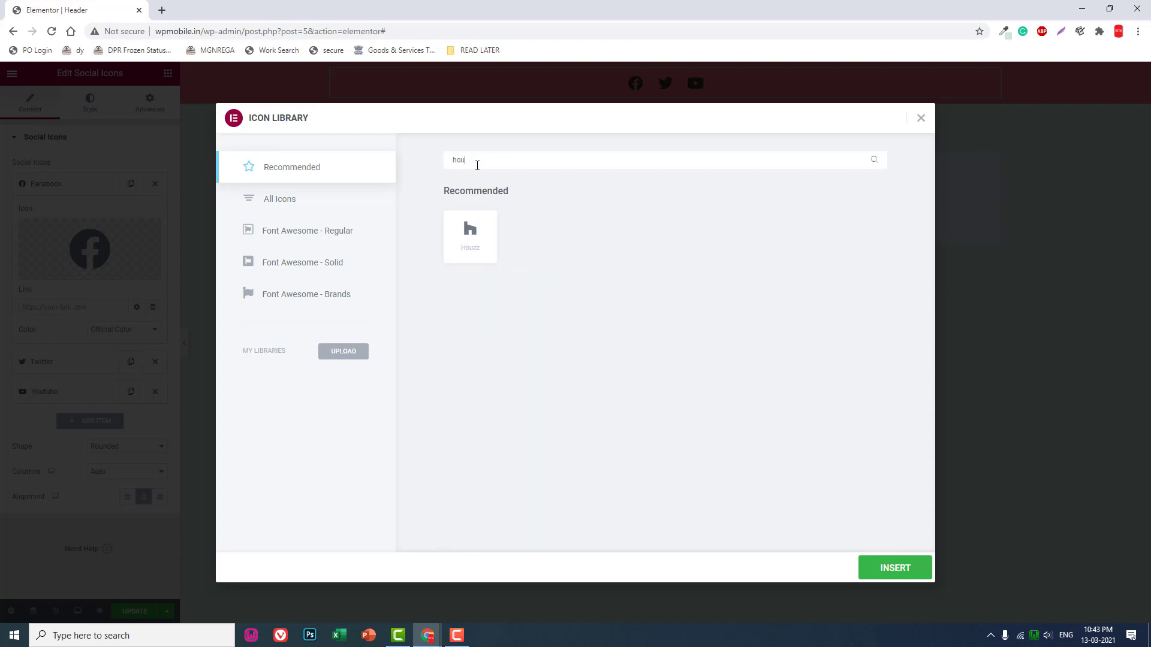
pyautogui.click(302, 198)
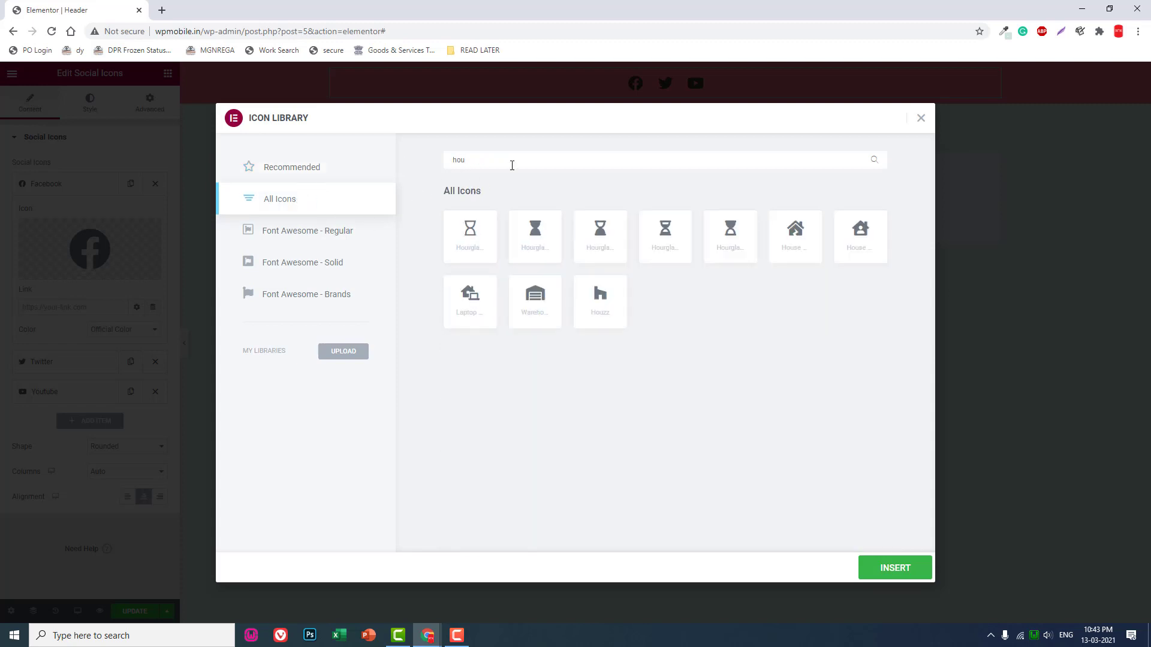
pyautogui.press('BackSpace')
pyautogui.press('BackSpace')
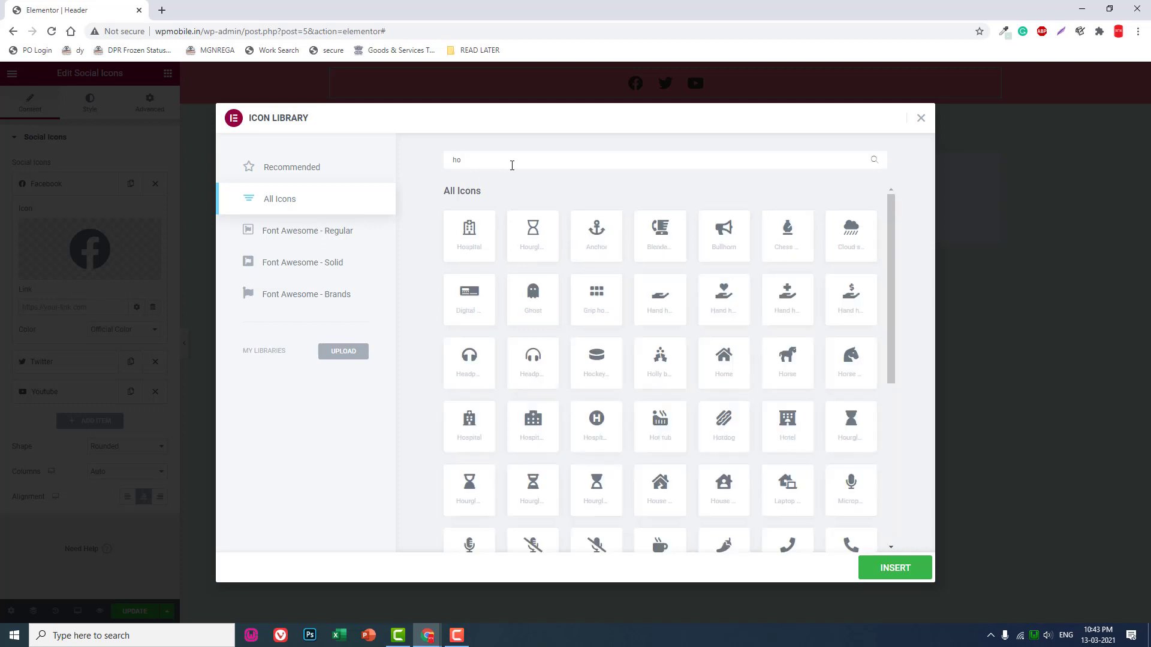
pyautogui.write('ome')
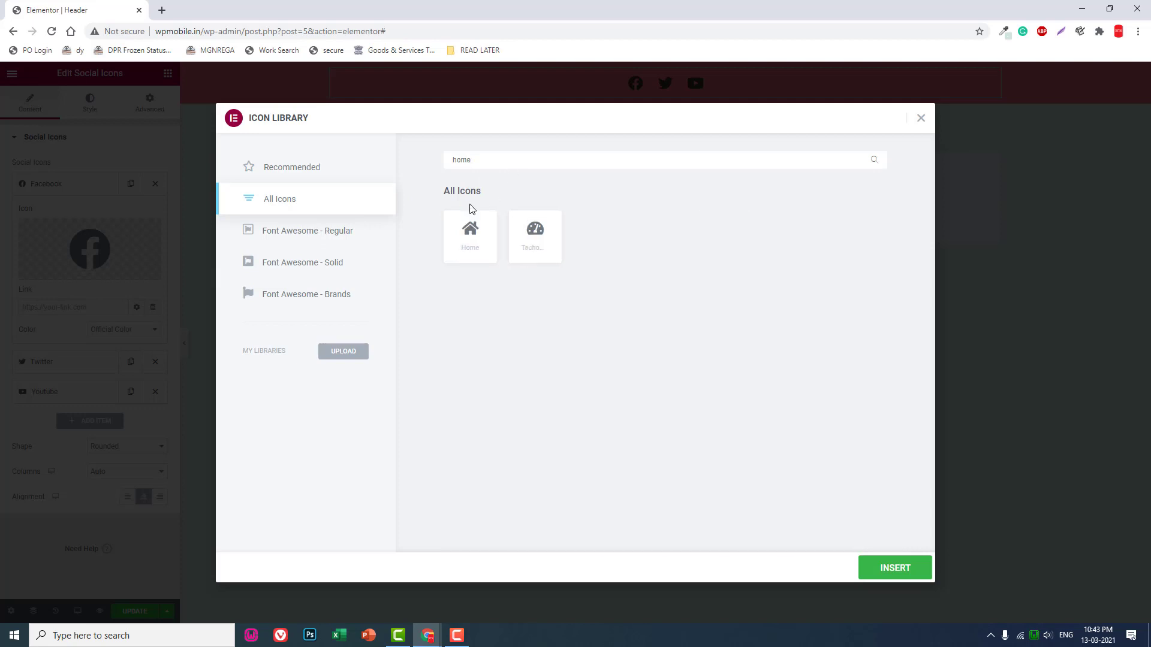
pyautogui.click(467, 237)
pyautogui.click(902, 573)
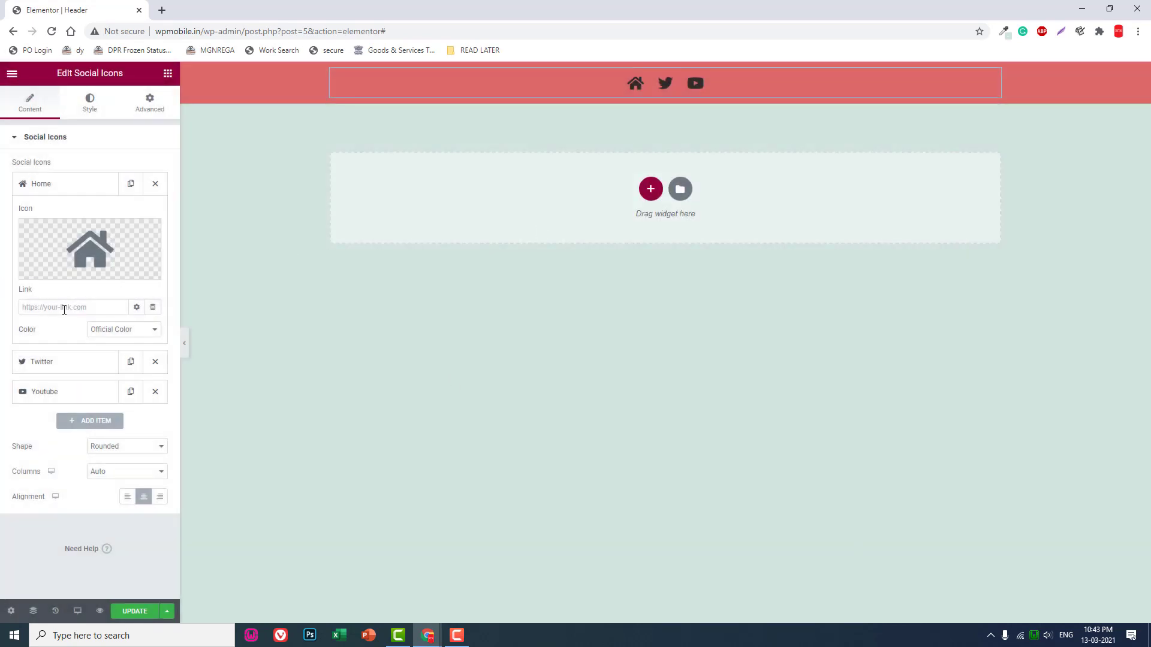
# Give the Home item a '/' link and replace Twitter with the User icon from All Icons.
pyautogui.click(64, 308)
pyautogui.write('/')
pyautogui.click(82, 367)
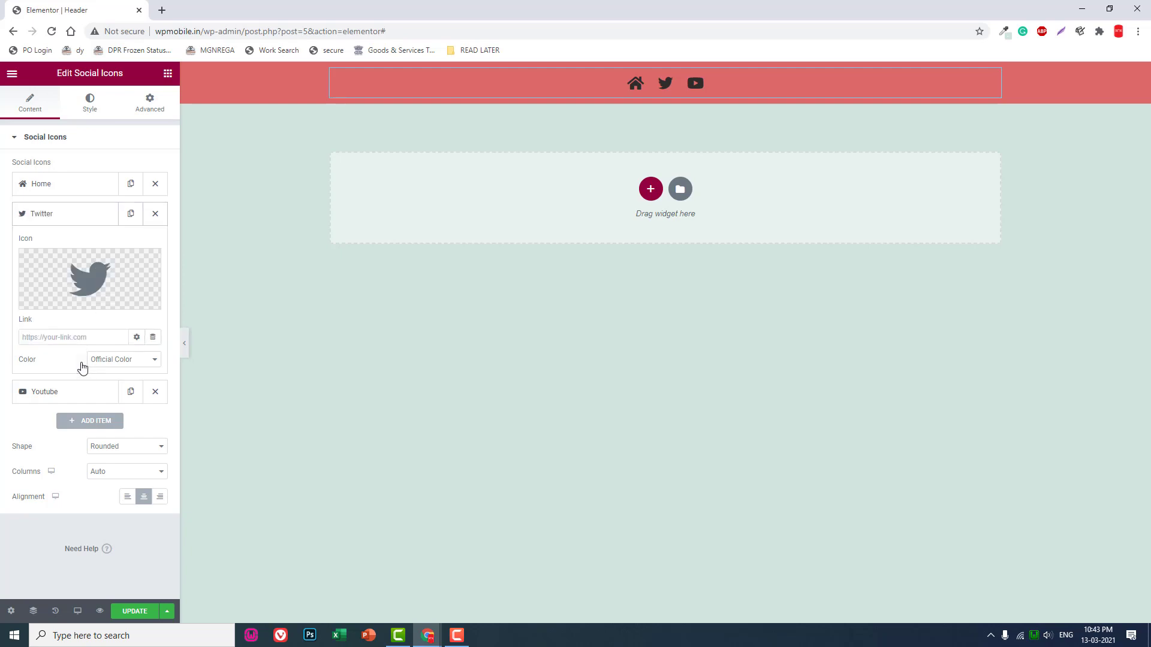
pyautogui.click(85, 269)
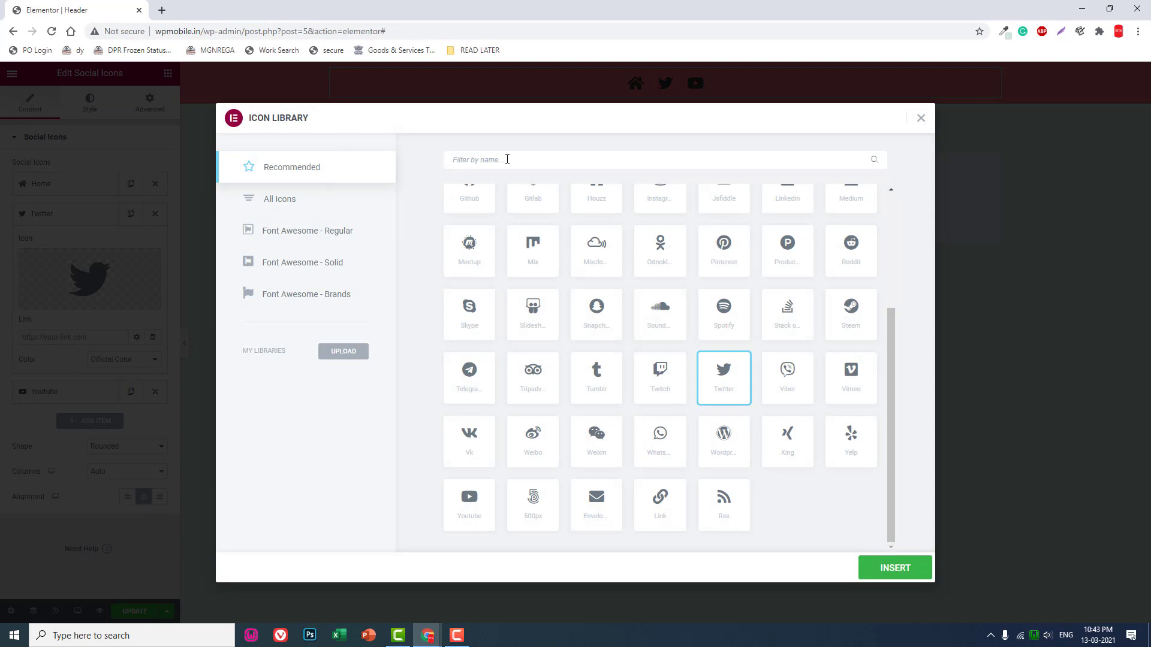
pyautogui.write('us')
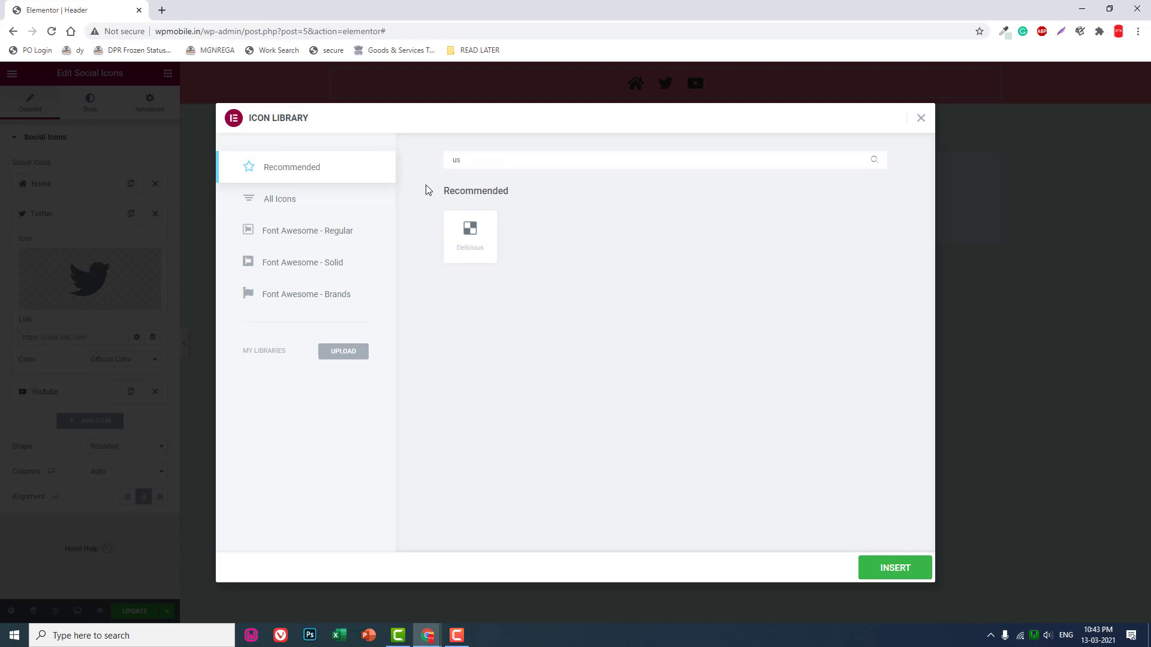
pyautogui.click(303, 201)
pyautogui.write('ser##')
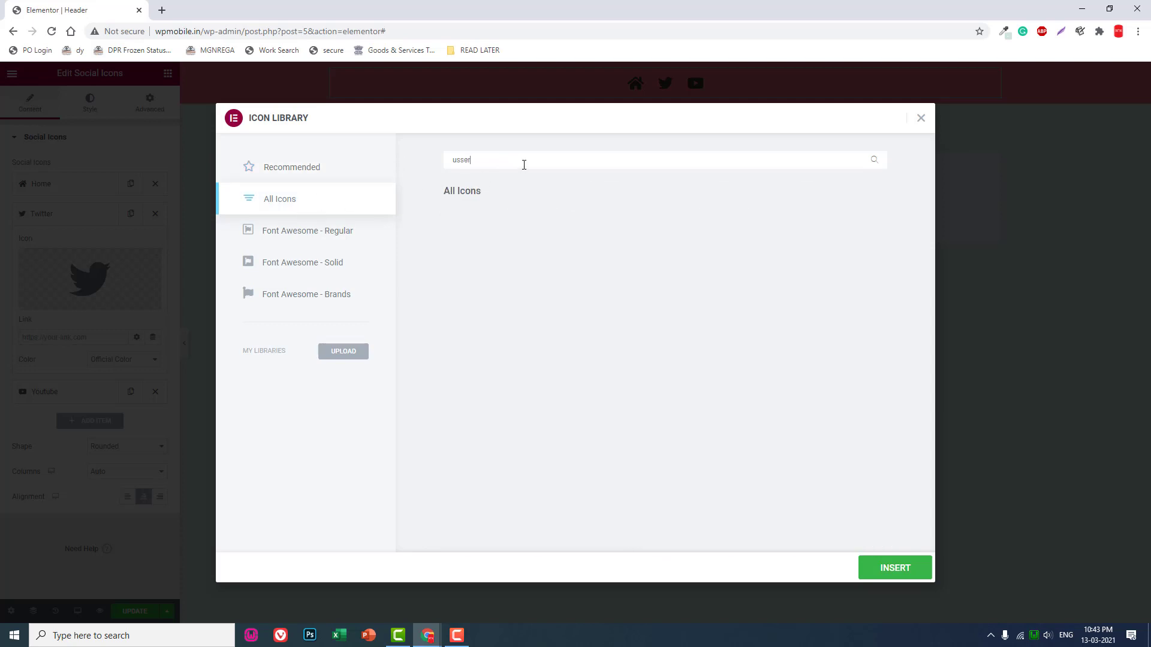
pyautogui.press('BackSpace')
pyautogui.press('BackSpace')
pyautogui.press('BackSpace')
pyautogui.press('BackSpace')
pyautogui.press('BackSpace')
pyautogui.press('BackSpace')
pyautogui.write('ser')
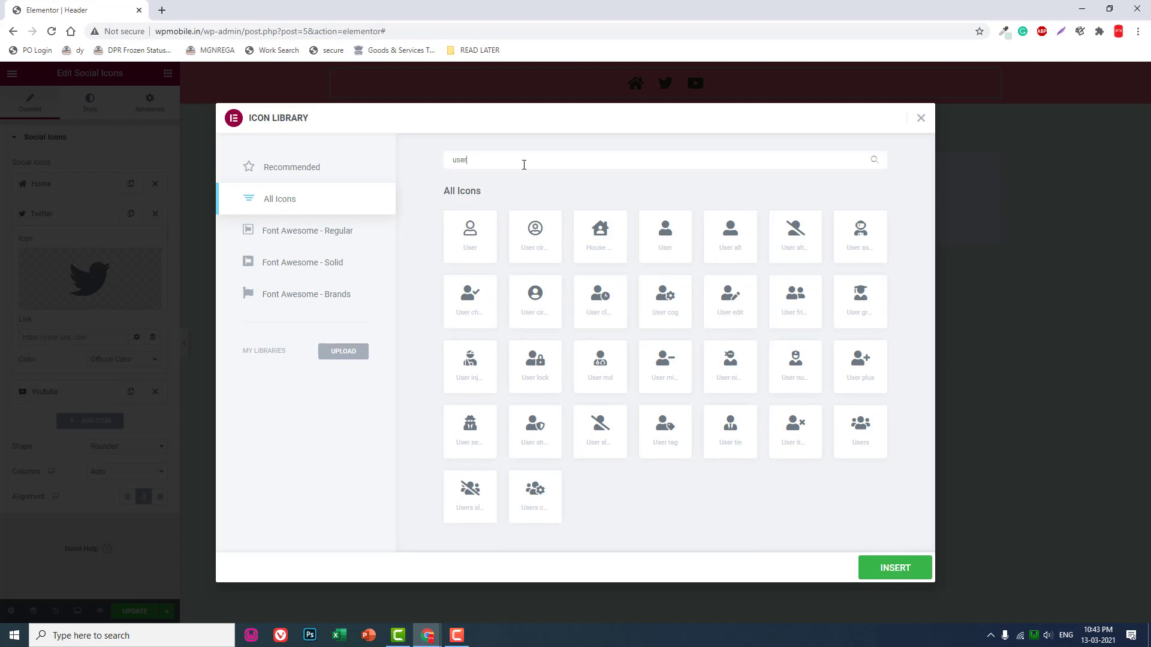
pyautogui.click(478, 253)
pyautogui.click(890, 569)
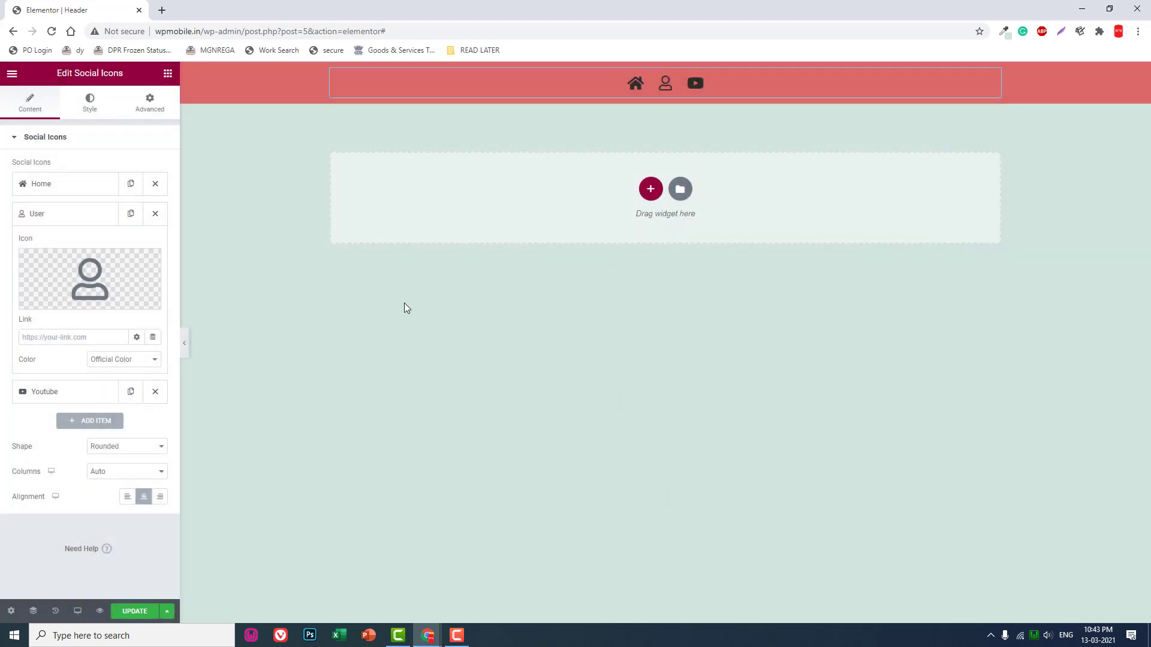
# Set the User icon's link to #about.
pyautogui.click(89, 338)
pyautogui.write('/about')
pyautogui.press('BackSpace')
pyautogui.press('BackSpace')
pyautogui.press('BackSpace')
pyautogui.press('BackSpace')
pyautogui.write('/abo')
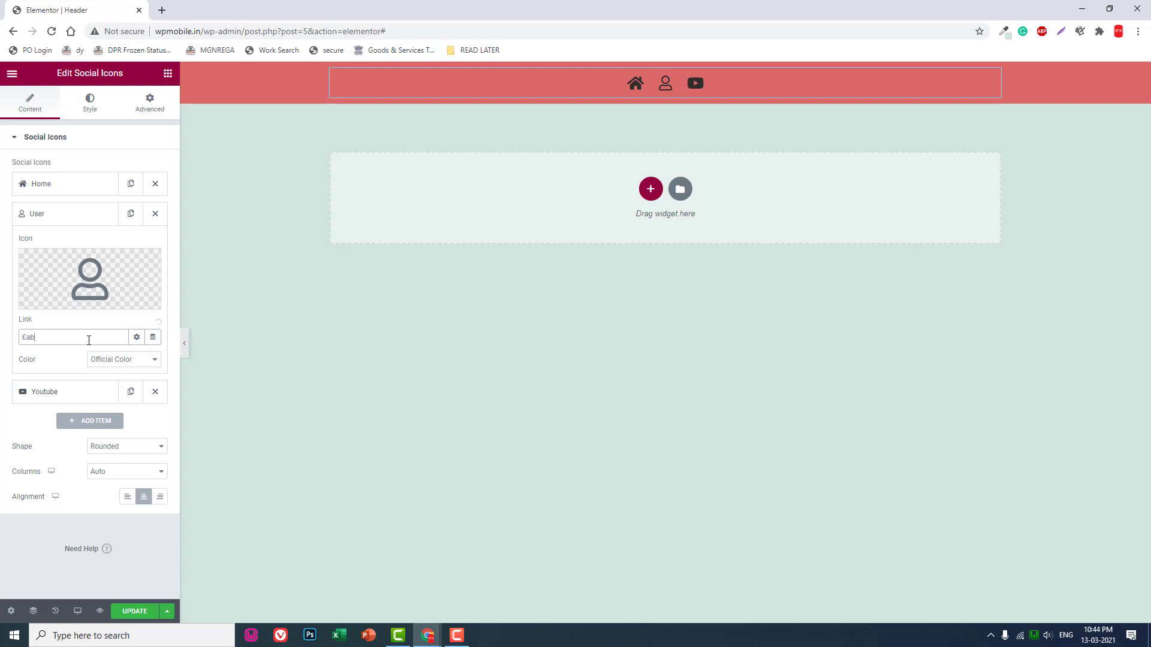
pyautogui.press('BackSpace')
pyautogui.press('BackSpace')
pyautogui.press('BackSpace')
pyautogui.press('BackSpace')
pyautogui.write('/abou')
pyautogui.press('BackSpace')
pyautogui.press('BackSpace')
pyautogui.press('BackSpace')
pyautogui.press('BackSpace')
pyautogui.press('BackSpace')
pyautogui.write('#anpi')
pyautogui.press('BackSpace')
pyautogui.press('BackSpace')
pyautogui.press('BackSpace')
pyautogui.write('about')
# Change the Home icon's link from '/' to #home.
pyautogui.click(47, 191)
pyautogui.click(45, 307)
pyautogui.write('/')
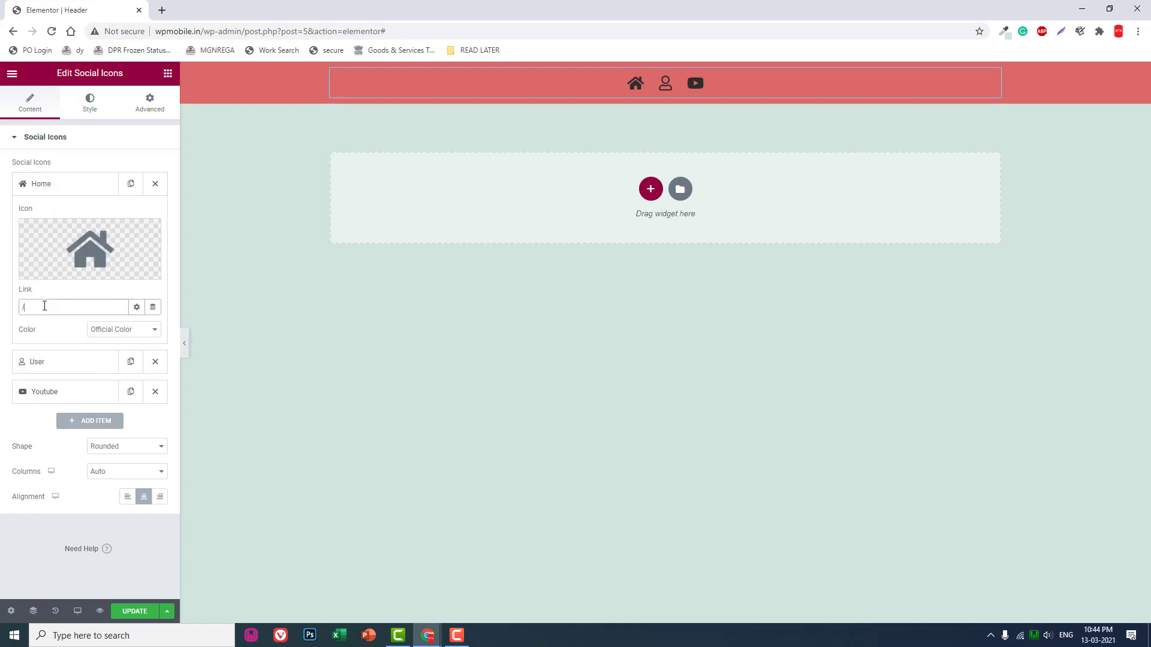
pyautogui.press('BackSpace')
pyautogui.write('#home')
# Replace the YouTube icon with the Cogs icon found by searching 'cog' in All Icons.
pyautogui.click(75, 366)
pyautogui.click(73, 390)
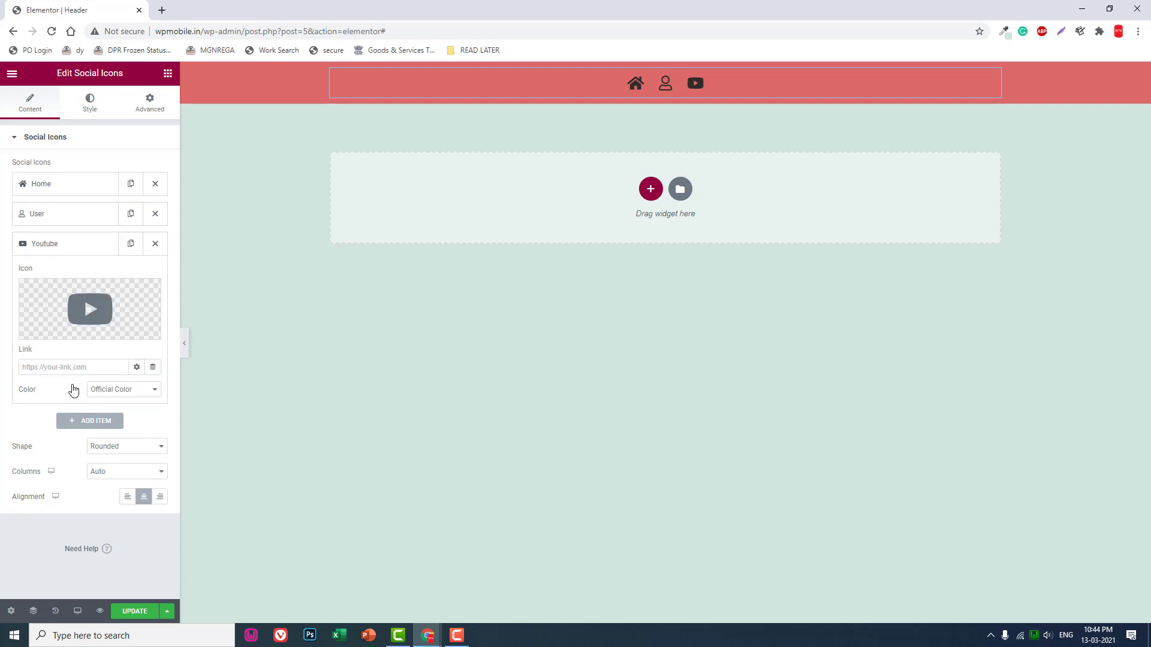
pyautogui.click(80, 311)
pyautogui.click(498, 160)
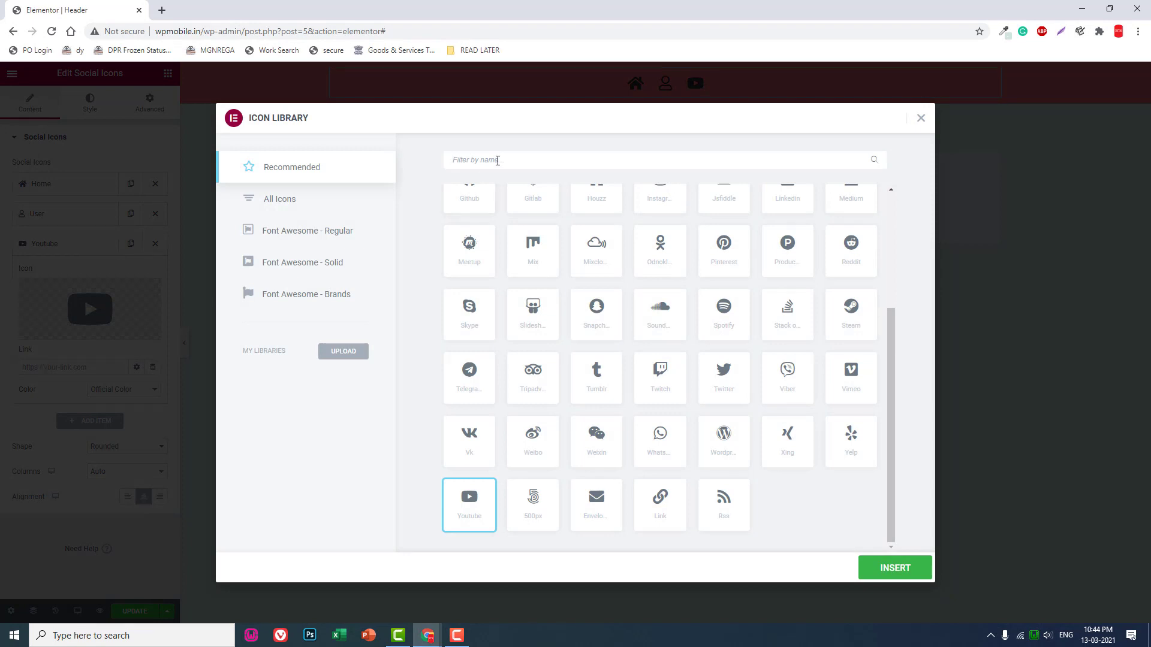
pyautogui.write('g')
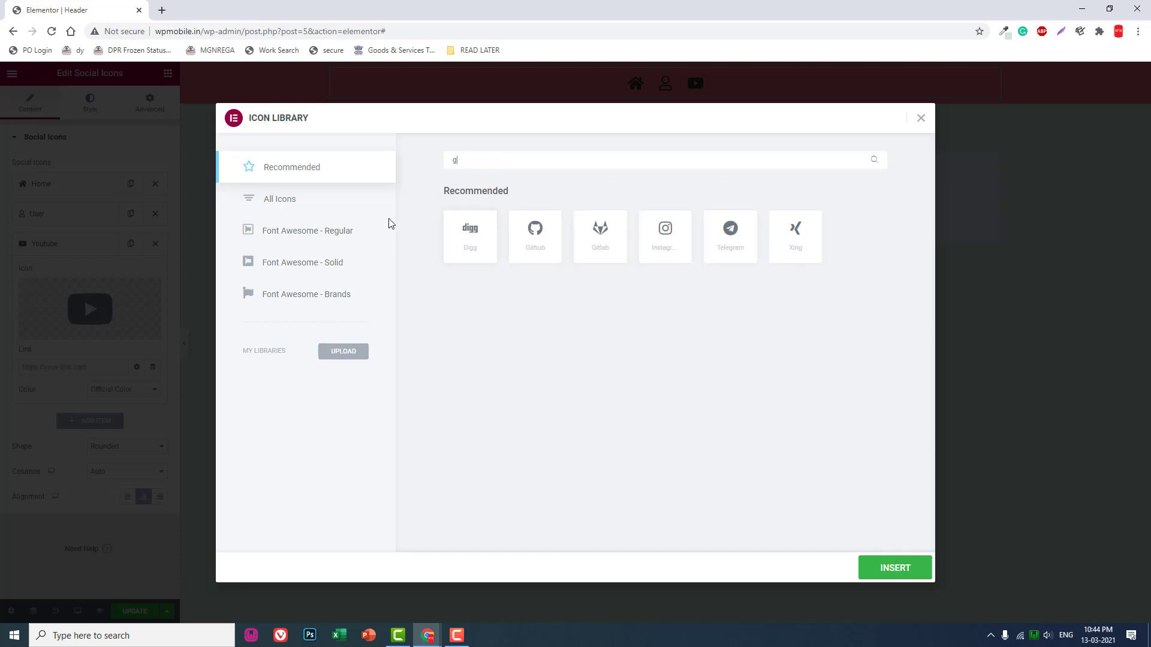
pyautogui.click(286, 202)
pyautogui.write('ea')
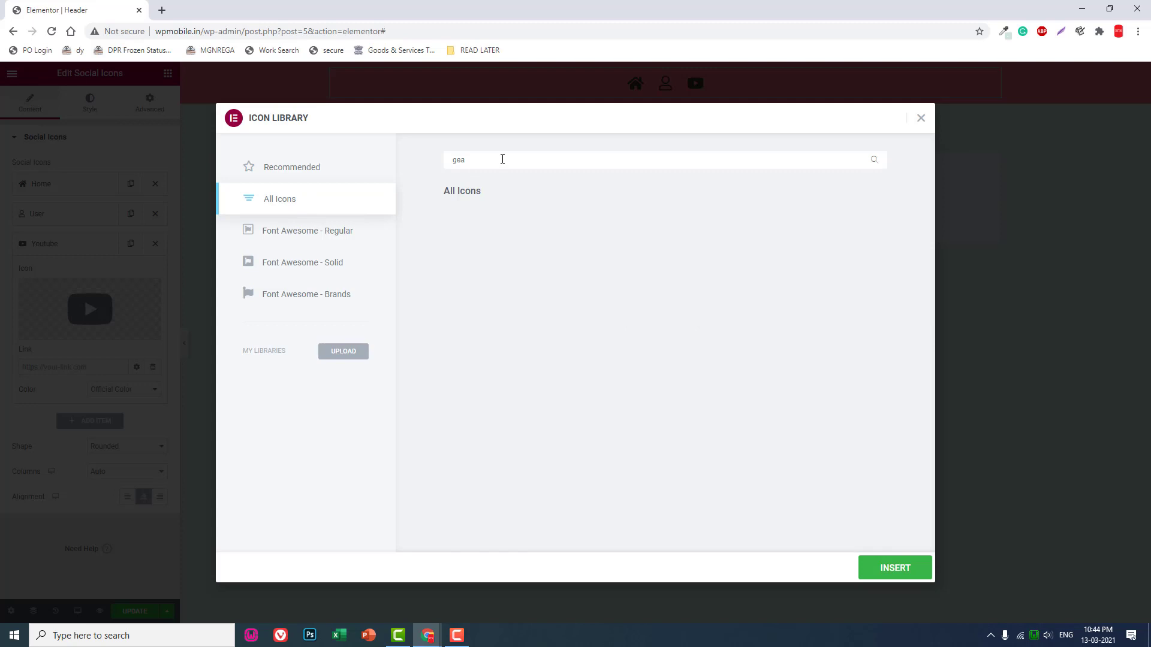
pyautogui.press('BackSpace')
pyautogui.press('BackSpace')
pyautogui.press('BackSpace')
pyautogui.write('ge')
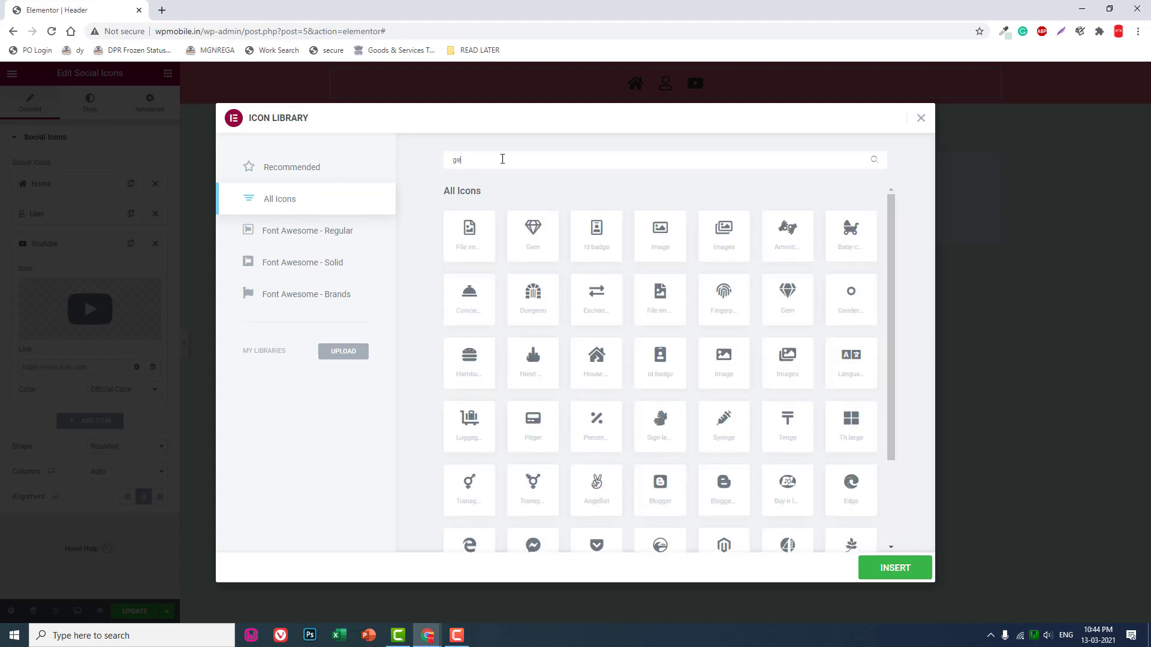
pyautogui.press('BackSpace')
pyautogui.press('BackSpace')
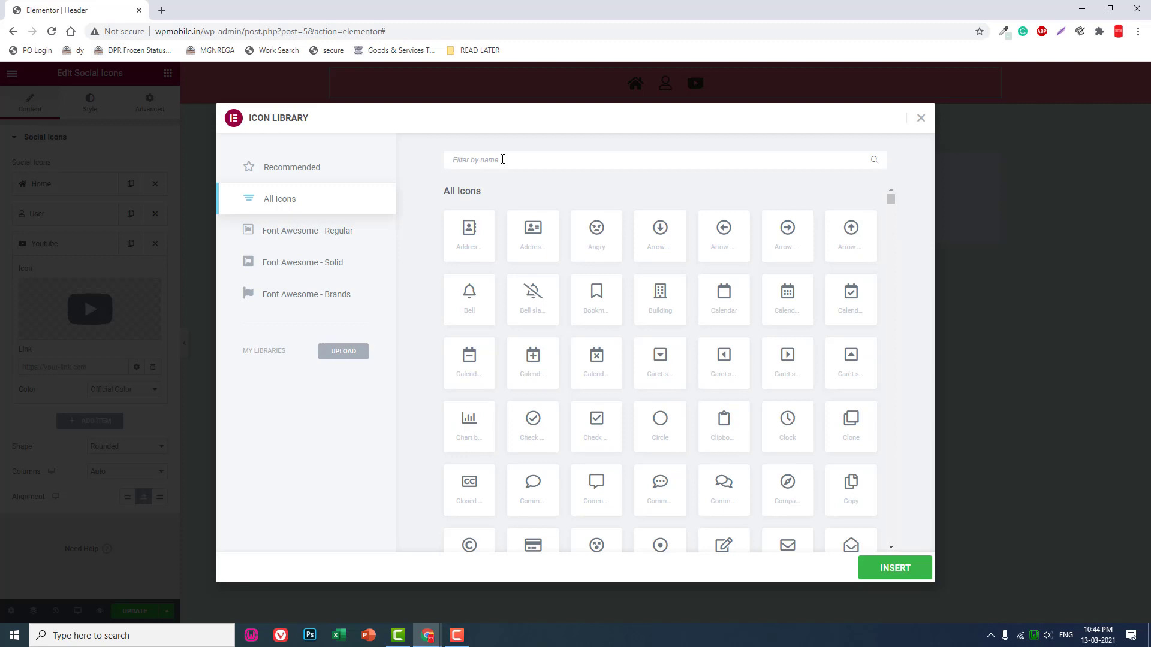
pyautogui.write('set')
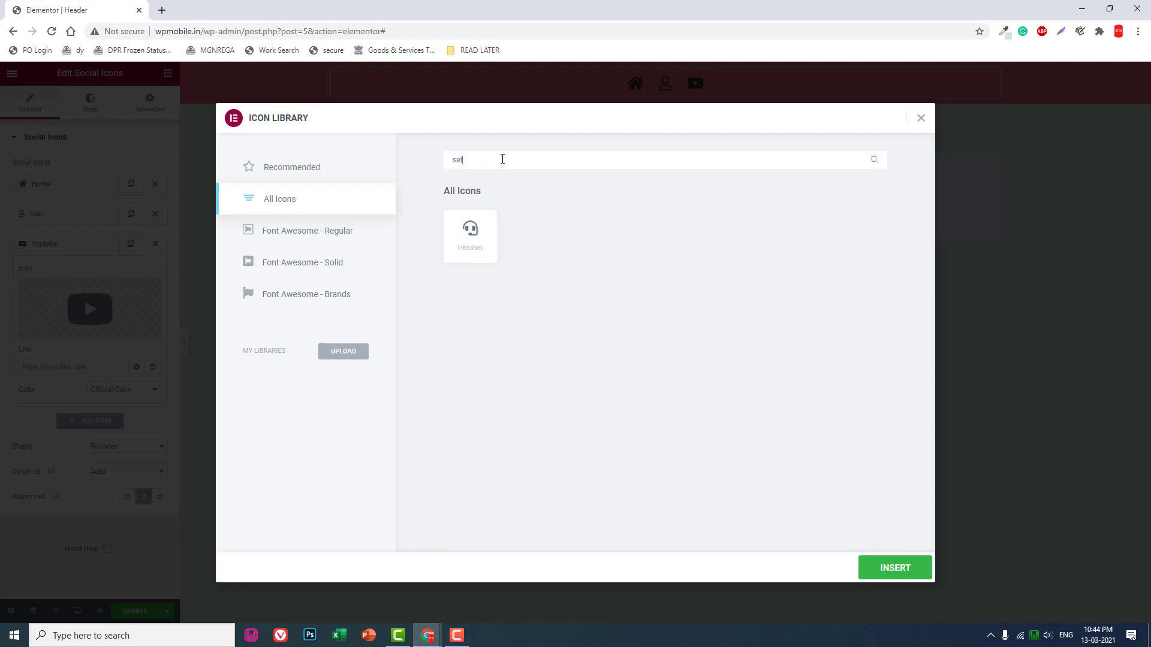
pyautogui.press('BackSpace')
pyautogui.press('BackSpace')
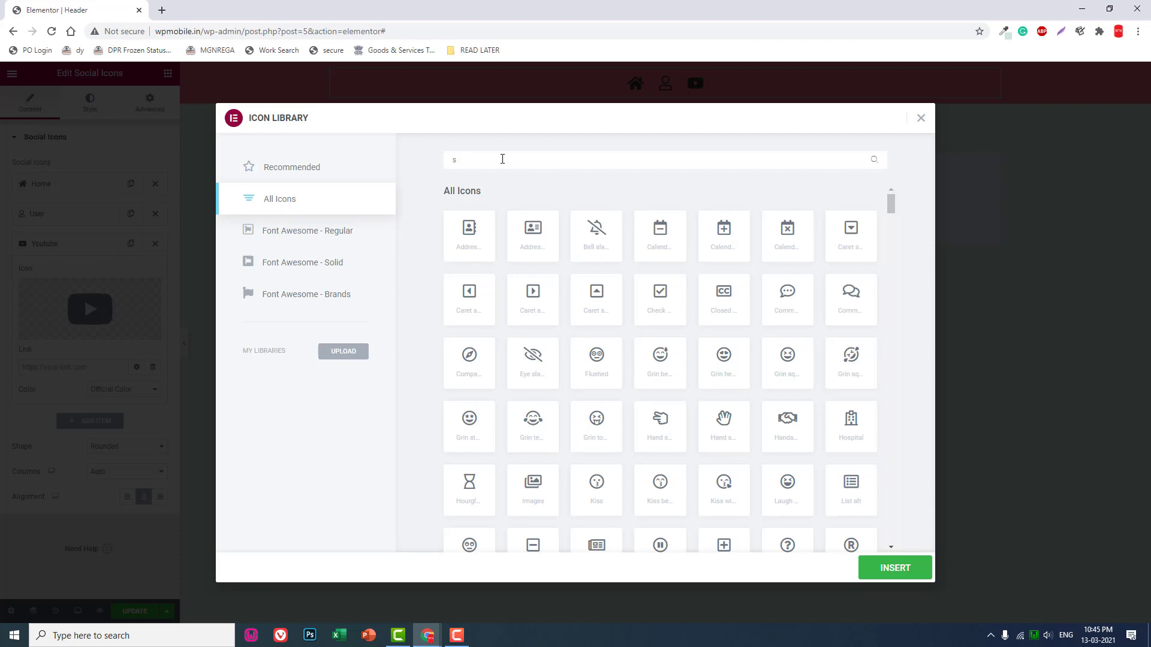
pyautogui.press('BackSpace')
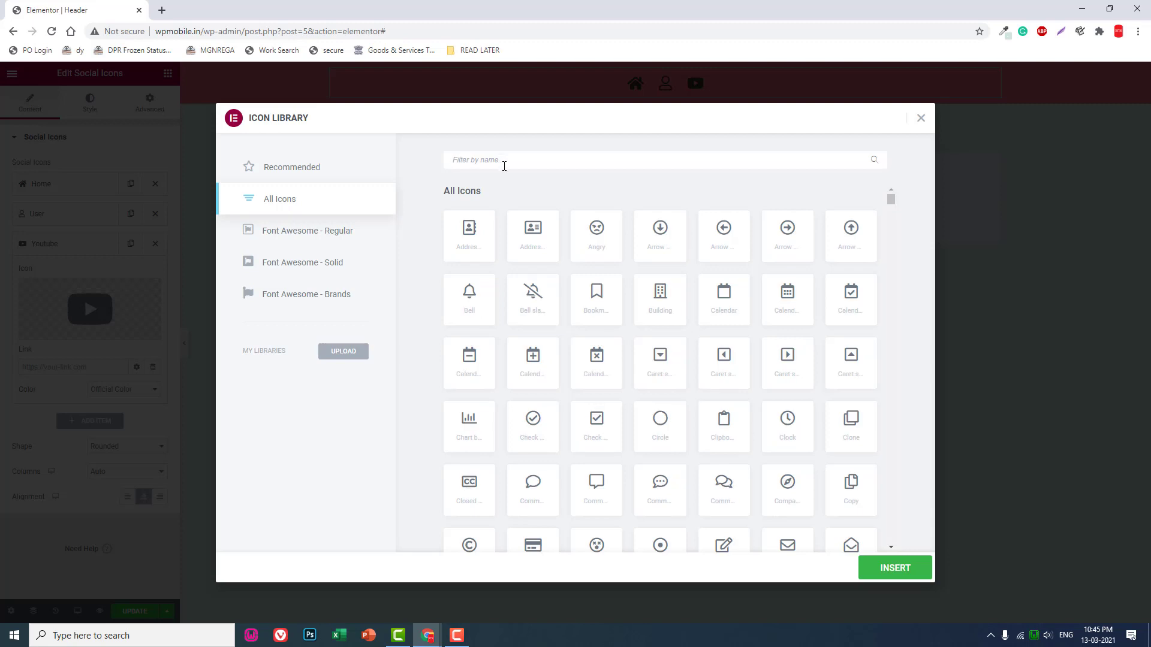
pyautogui.write('co')
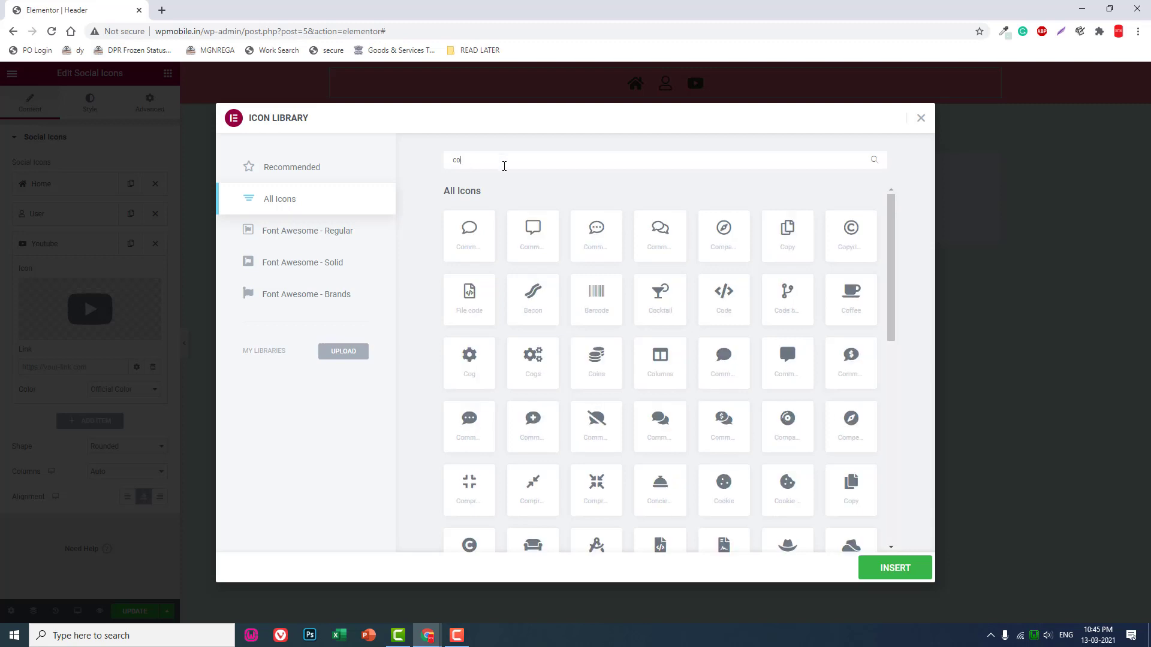
pyautogui.write('g')
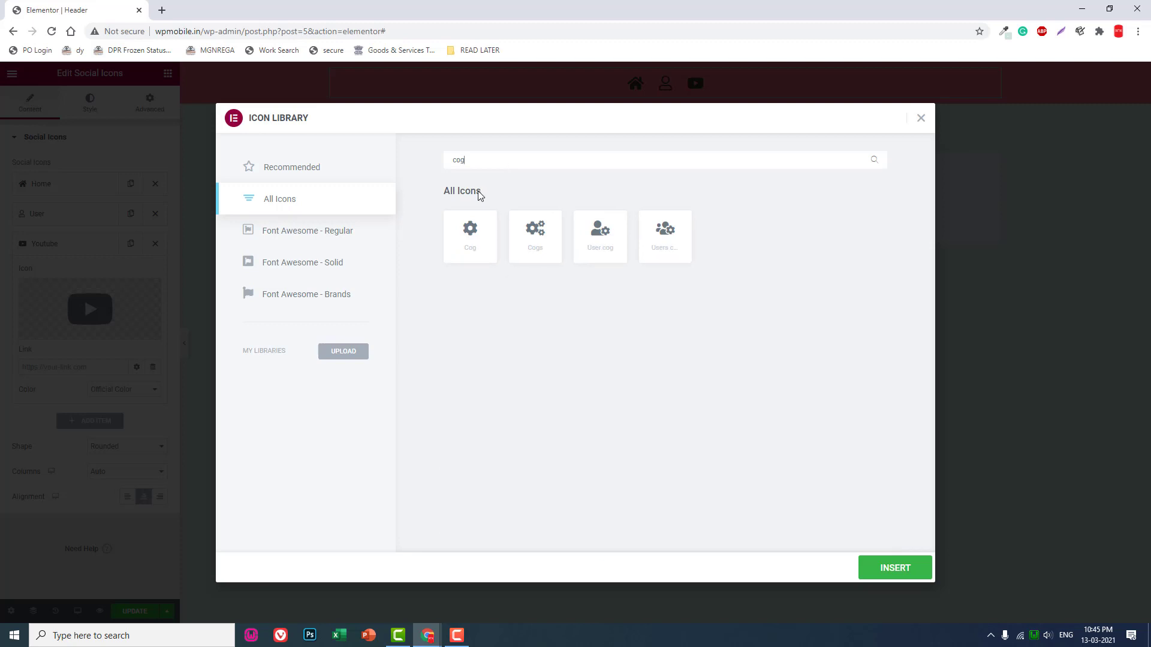
pyautogui.click(530, 239)
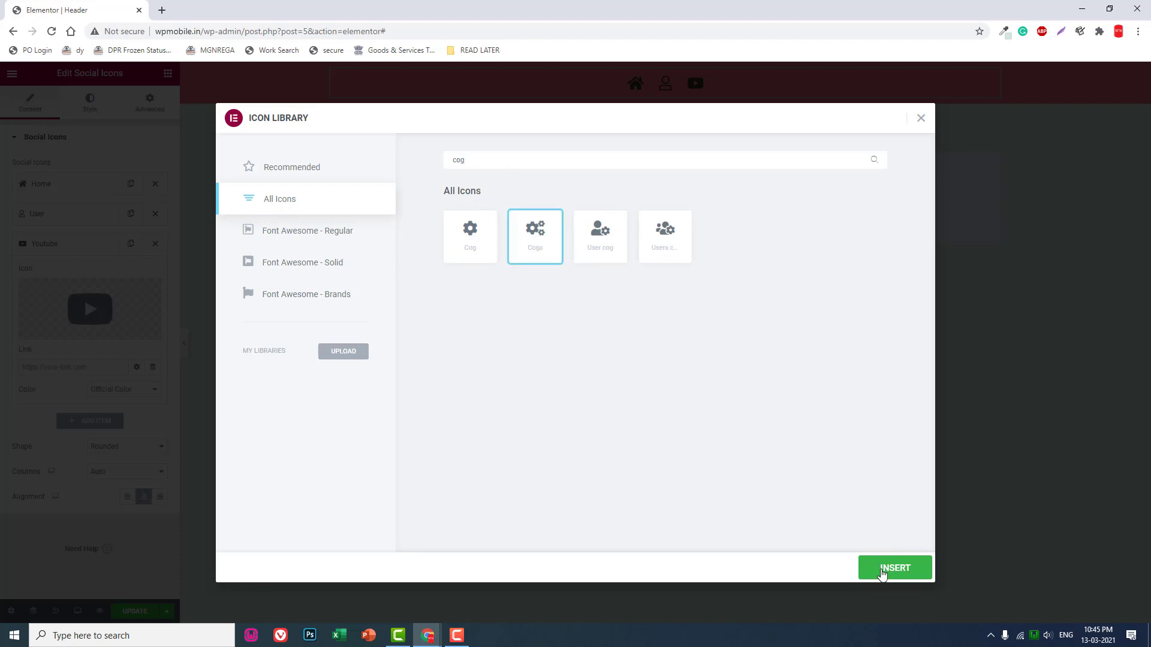
pyautogui.click(884, 572)
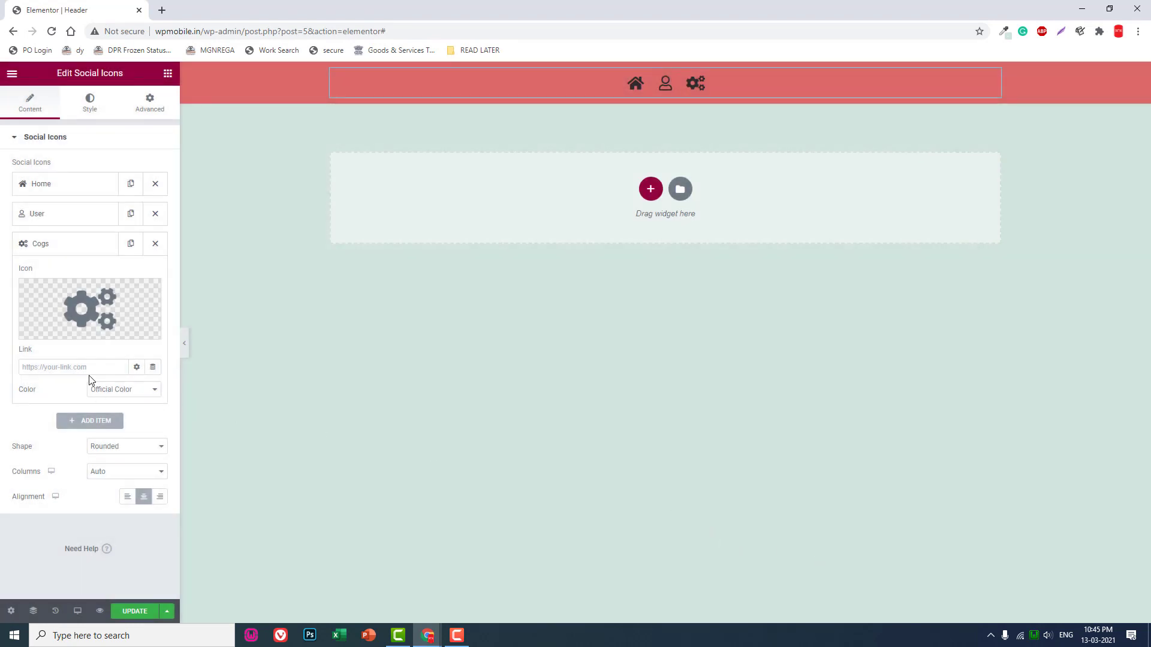
# Link the cogs item to #services and add a new social icon item.
pyautogui.click(87, 367)
pyautogui.write('#services')
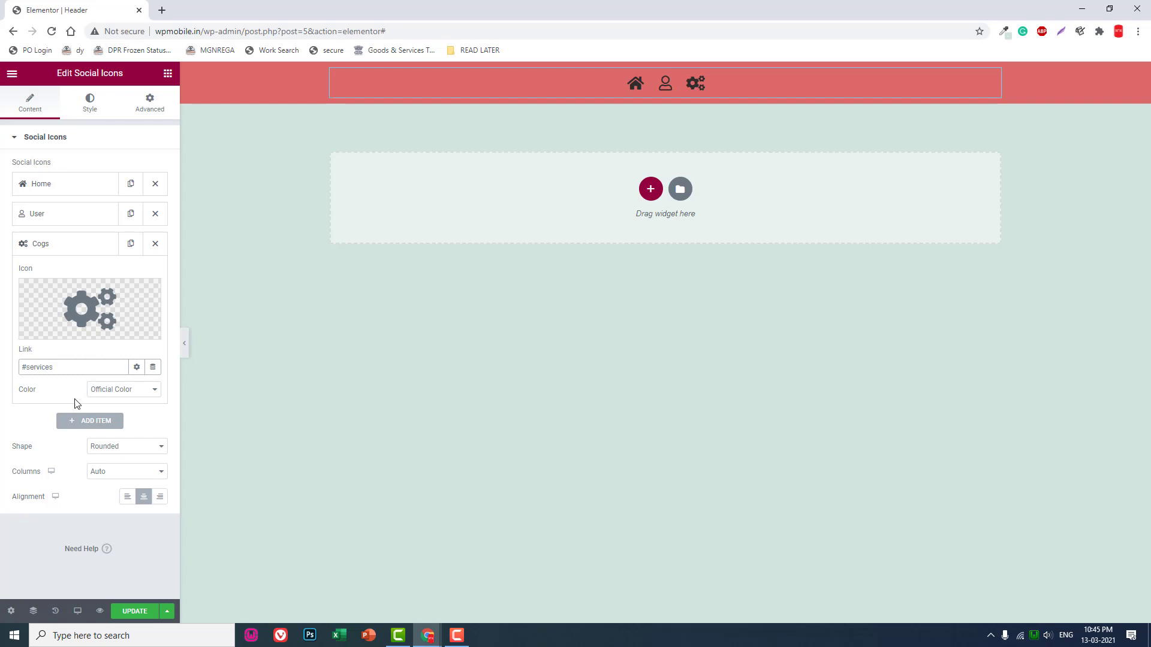
pyautogui.click(84, 422)
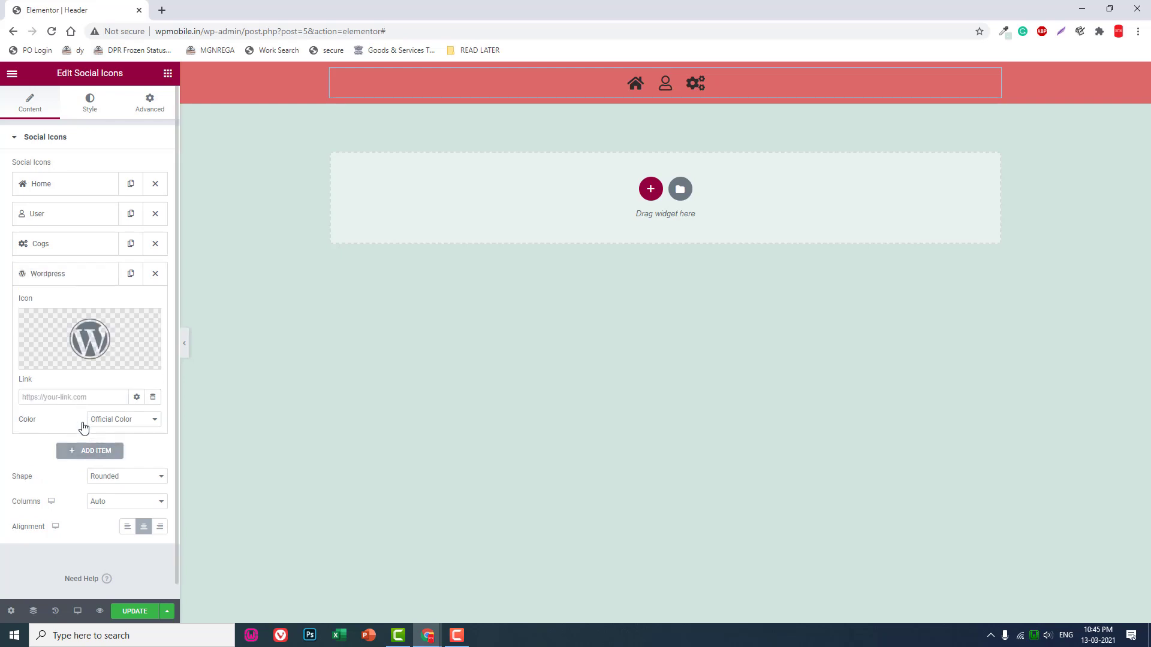
# Give the new item the Folder icon from All Icons and link it to #portfolio.
pyautogui.click(113, 317)
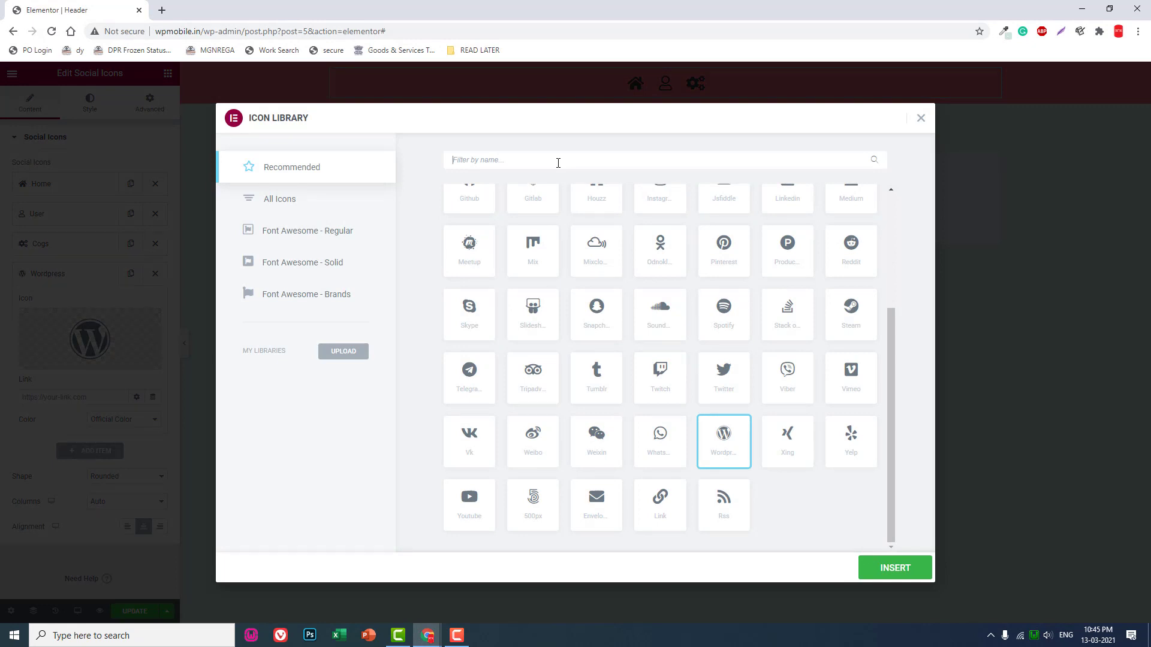
pyautogui.write('fa')
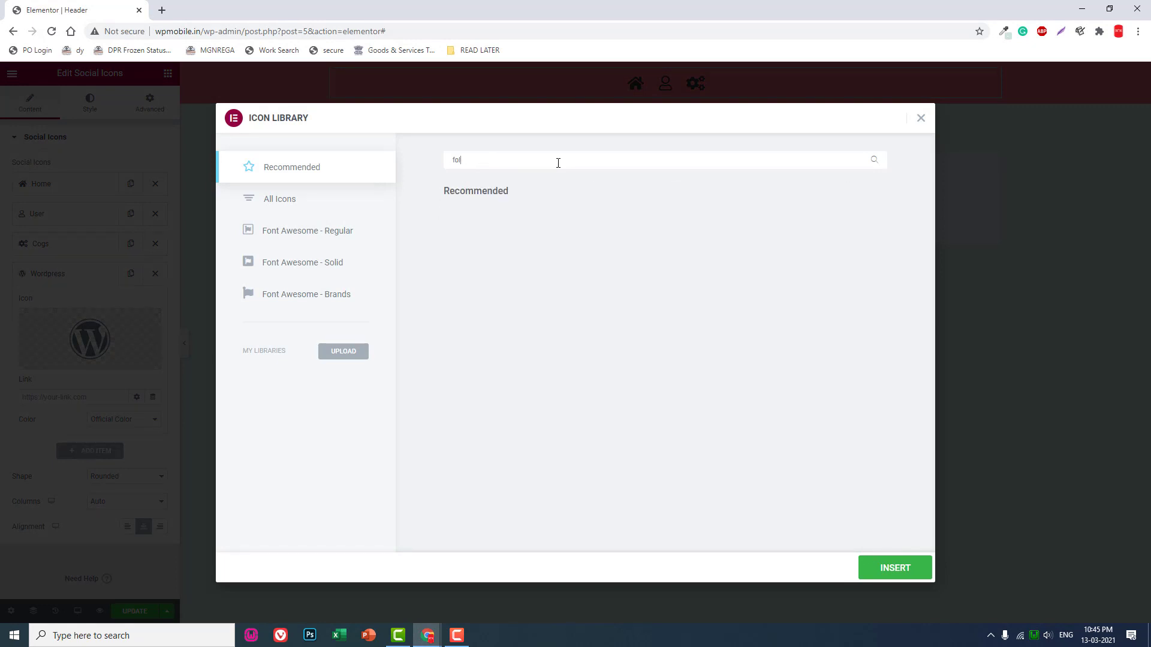
pyautogui.press('BackSpace')
pyautogui.click(306, 198)
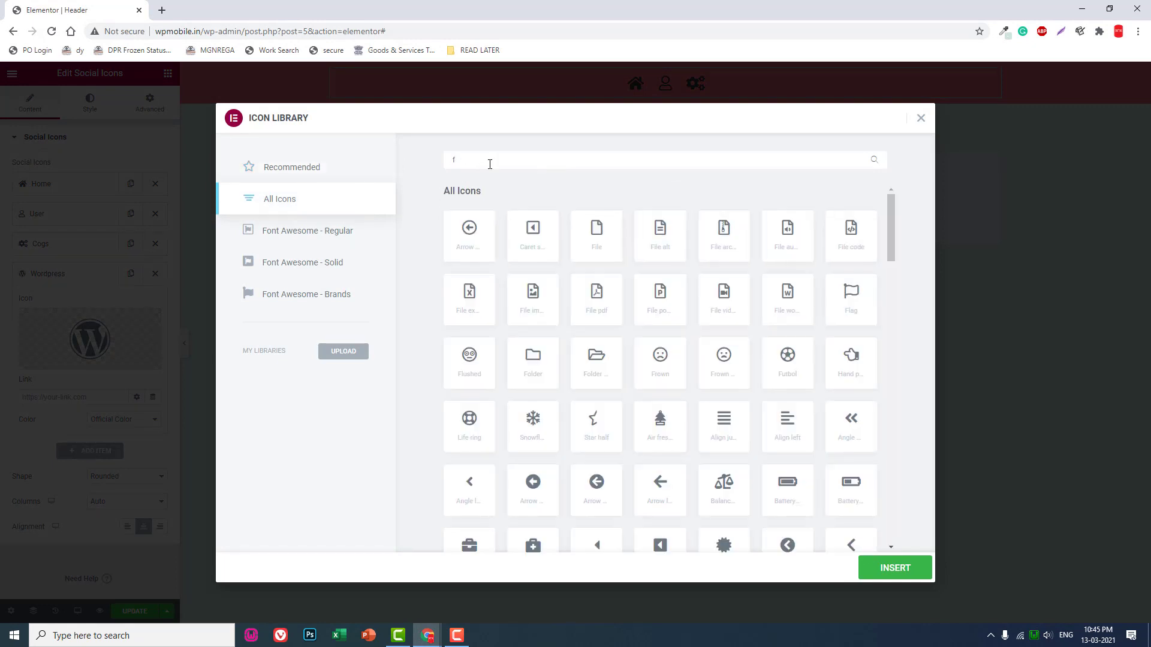
pyautogui.write('od')
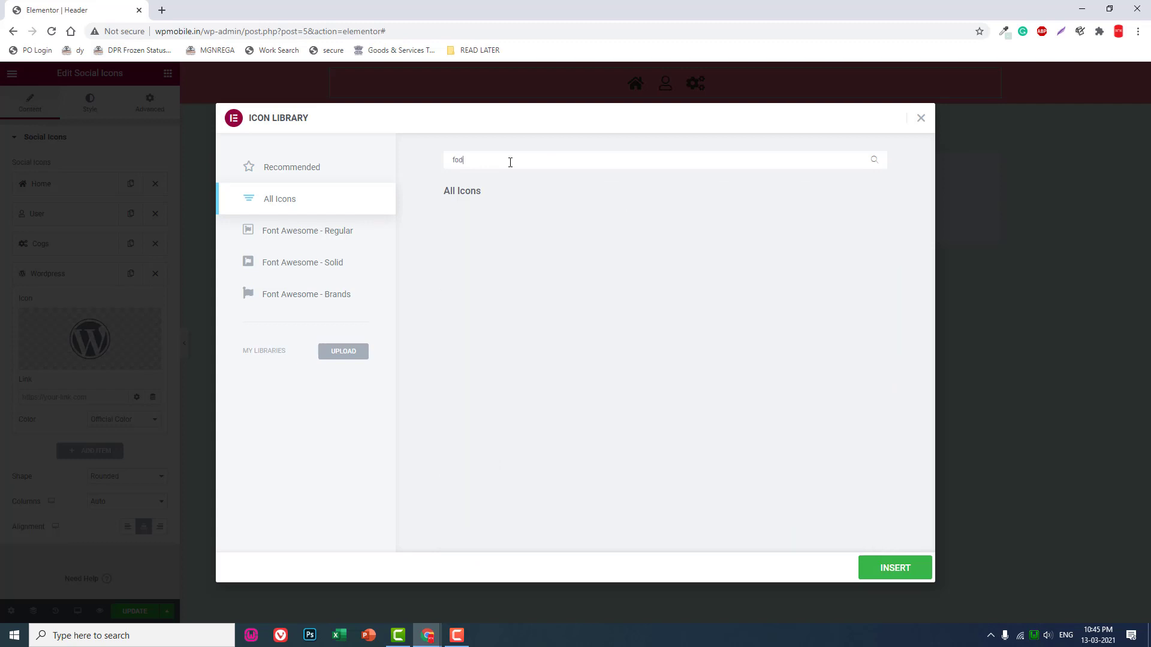
pyautogui.press('BackSpace')
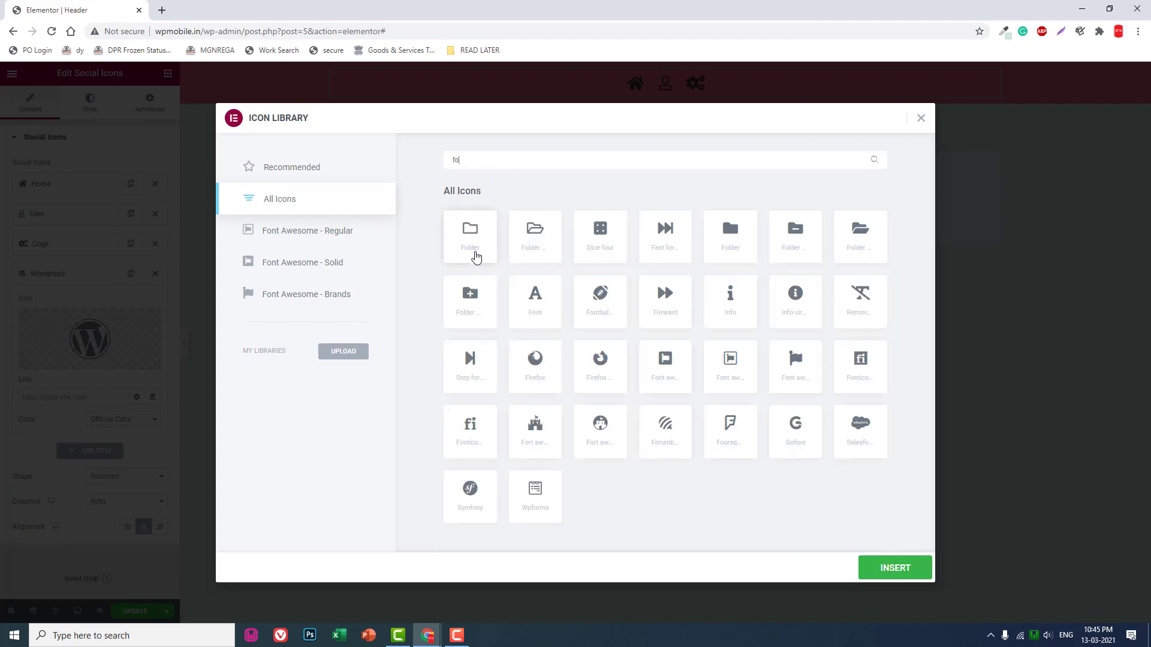
pyautogui.click(474, 255)
pyautogui.click(902, 571)
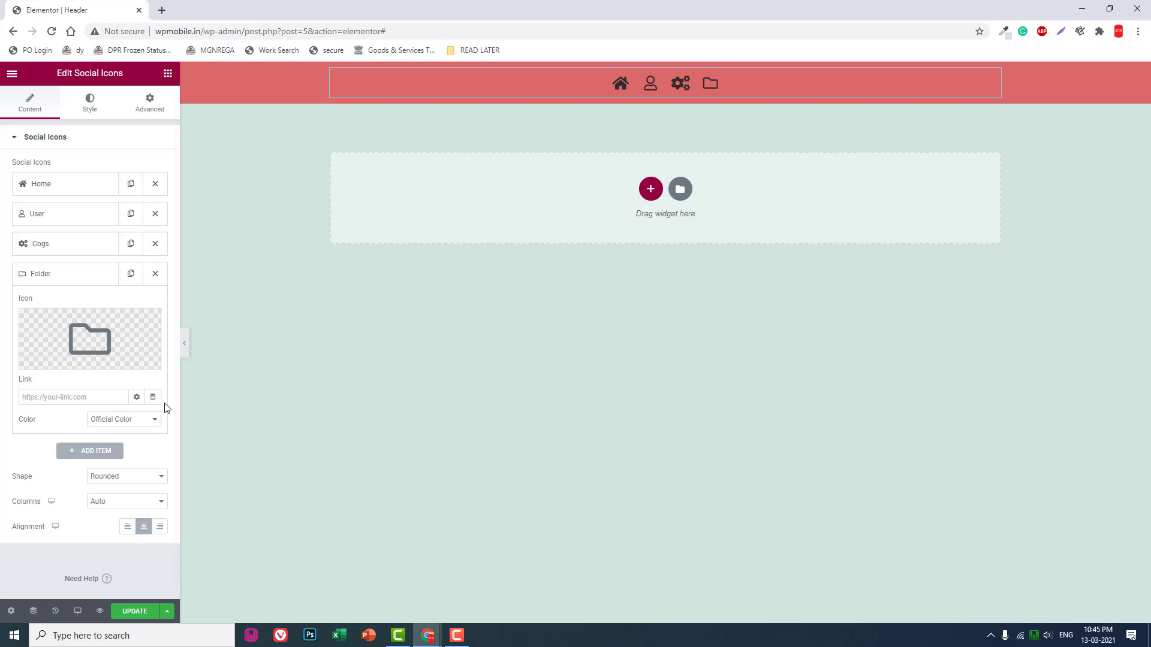
pyautogui.click(85, 398)
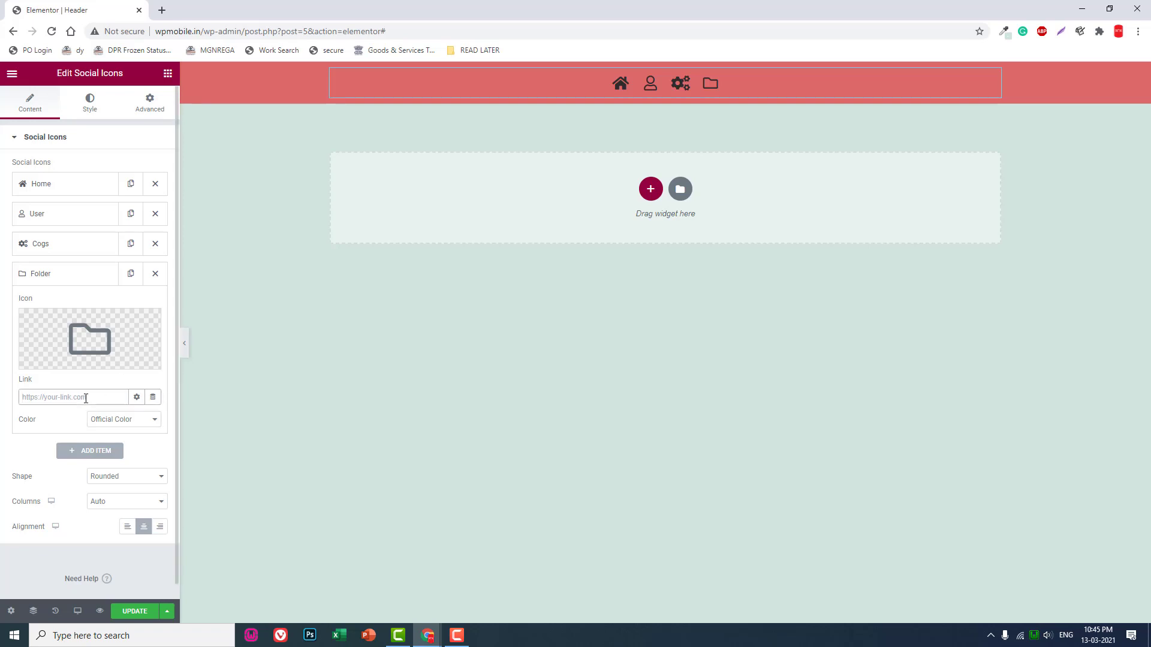
pyautogui.write('#portfolio')
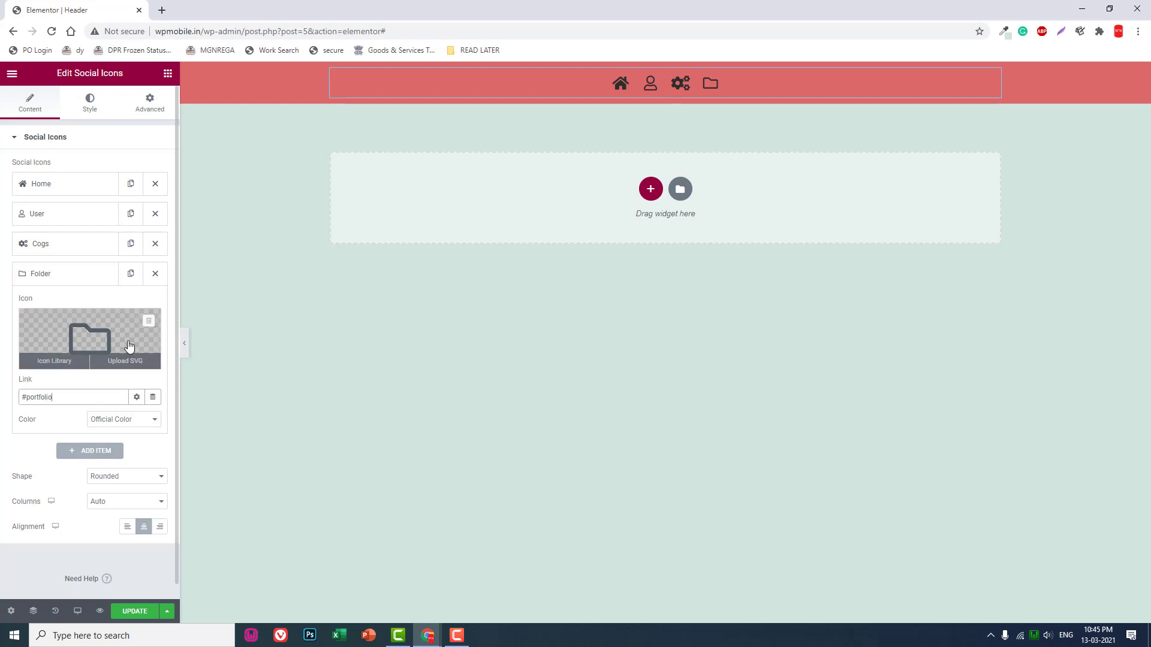
# Add a fifth item with the Envelope icon, linked to #contact.
pyautogui.click(90, 451)
pyautogui.click(95, 378)
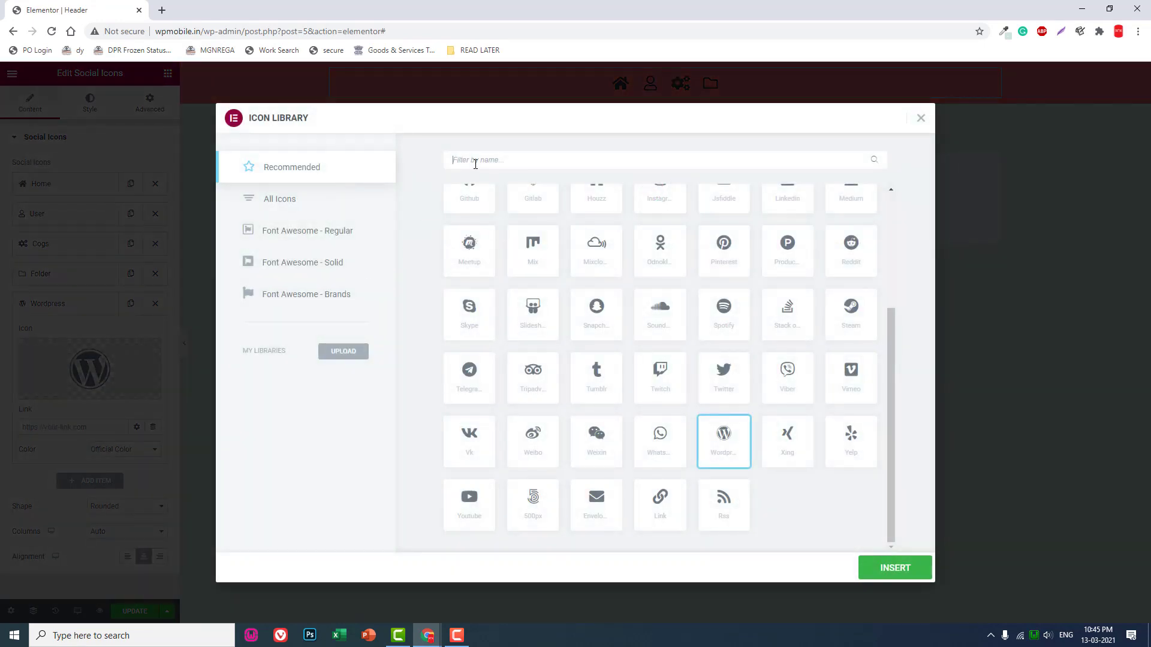
pyautogui.write('env')
pyautogui.click(459, 246)
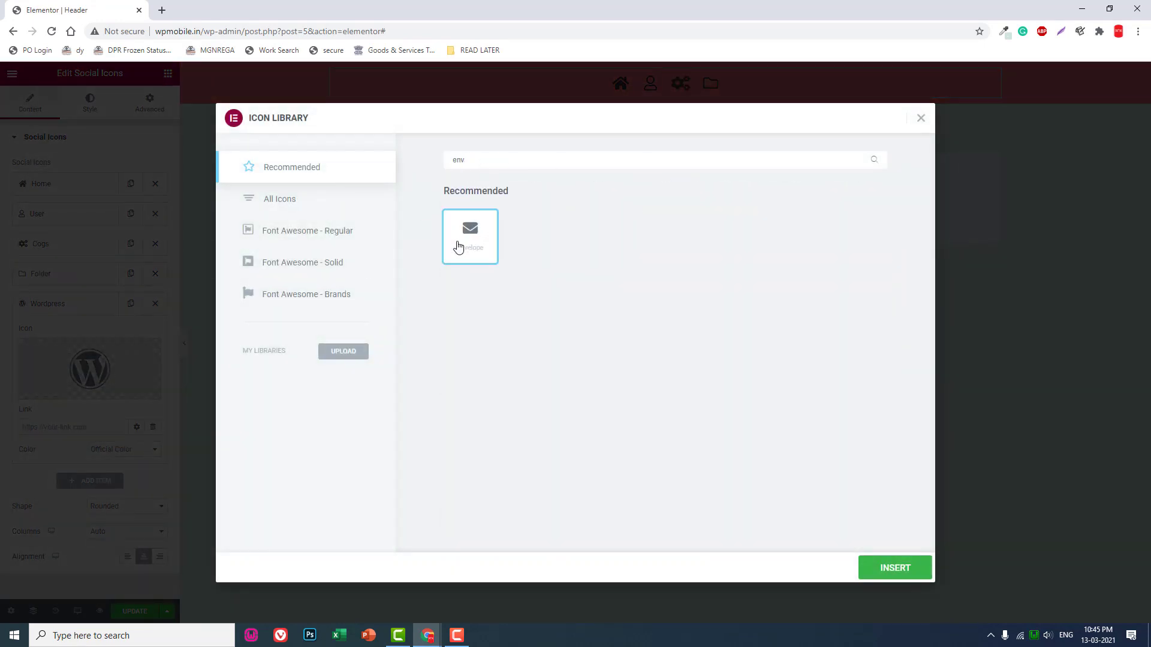
pyautogui.click(895, 577)
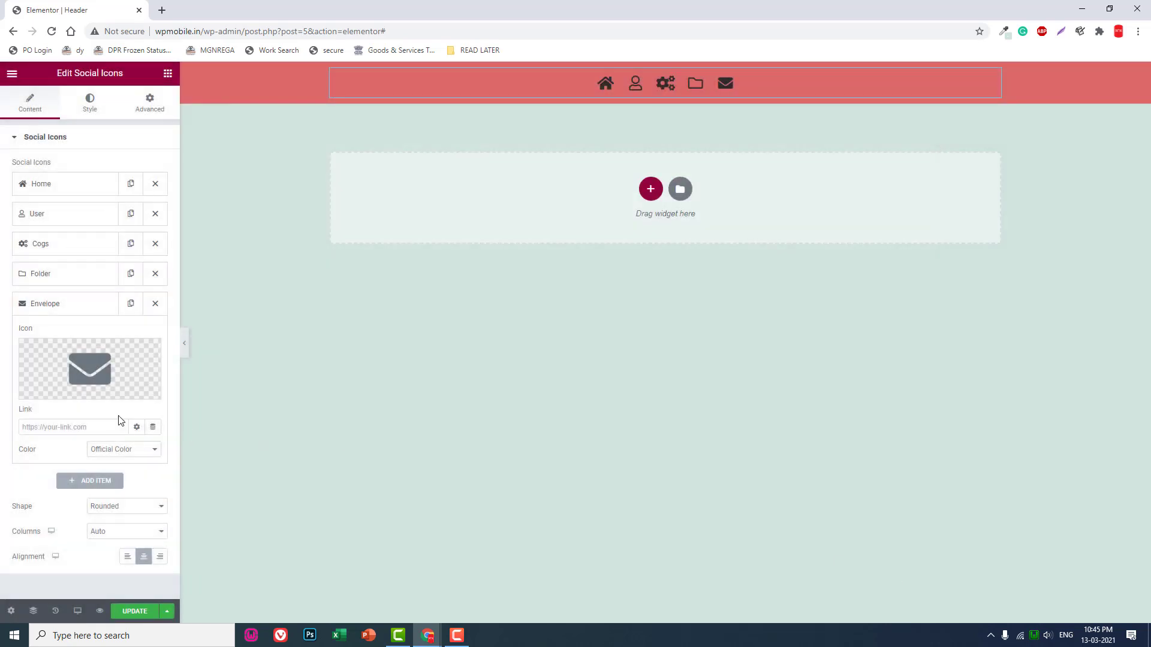
pyautogui.click(88, 423)
pyautogui.write('#')
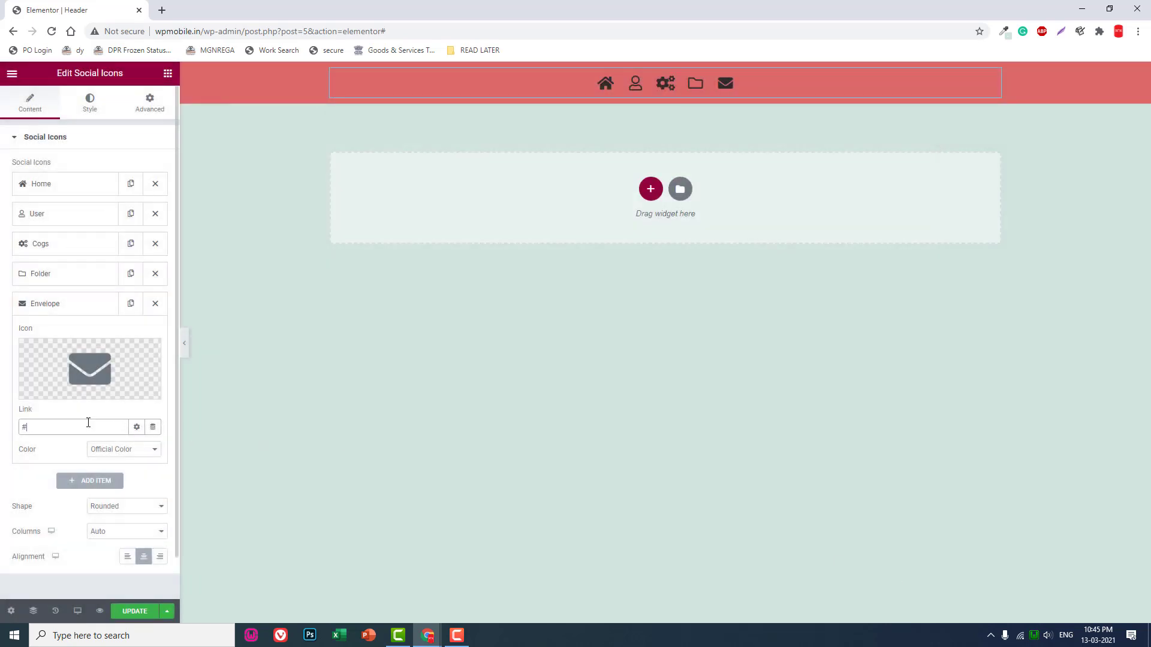
pyautogui.write('contact')
# Collapse the Envelope item and add a sixth item using the Facebook icon.
pyautogui.click(66, 304)
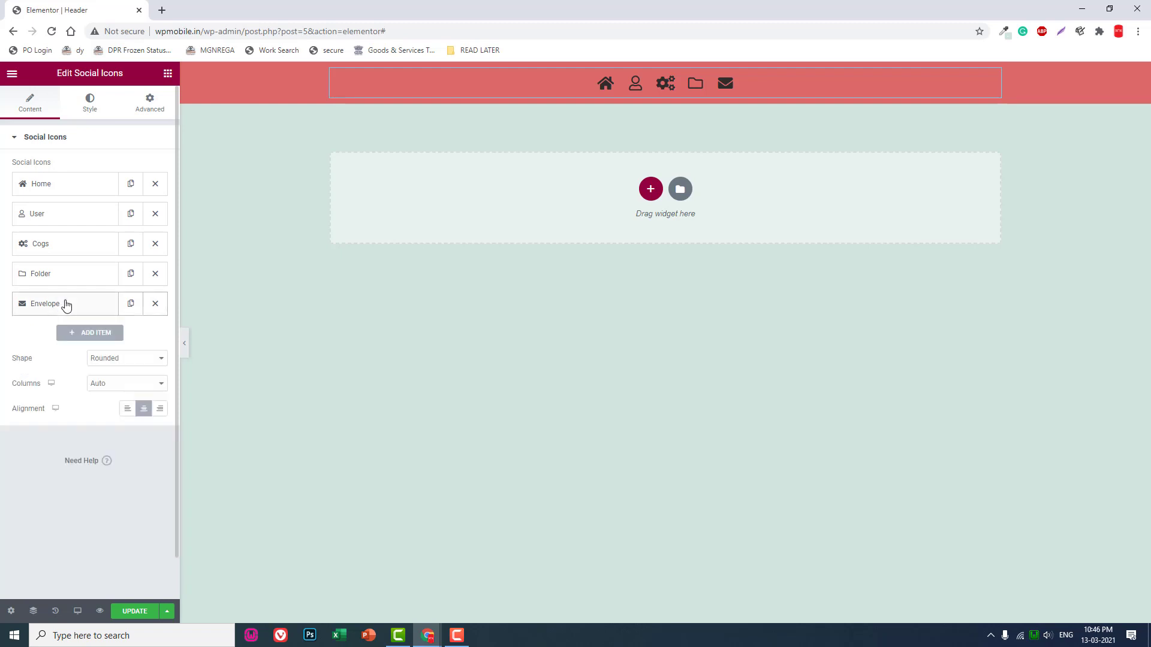
pyautogui.click(84, 332)
pyautogui.click(79, 387)
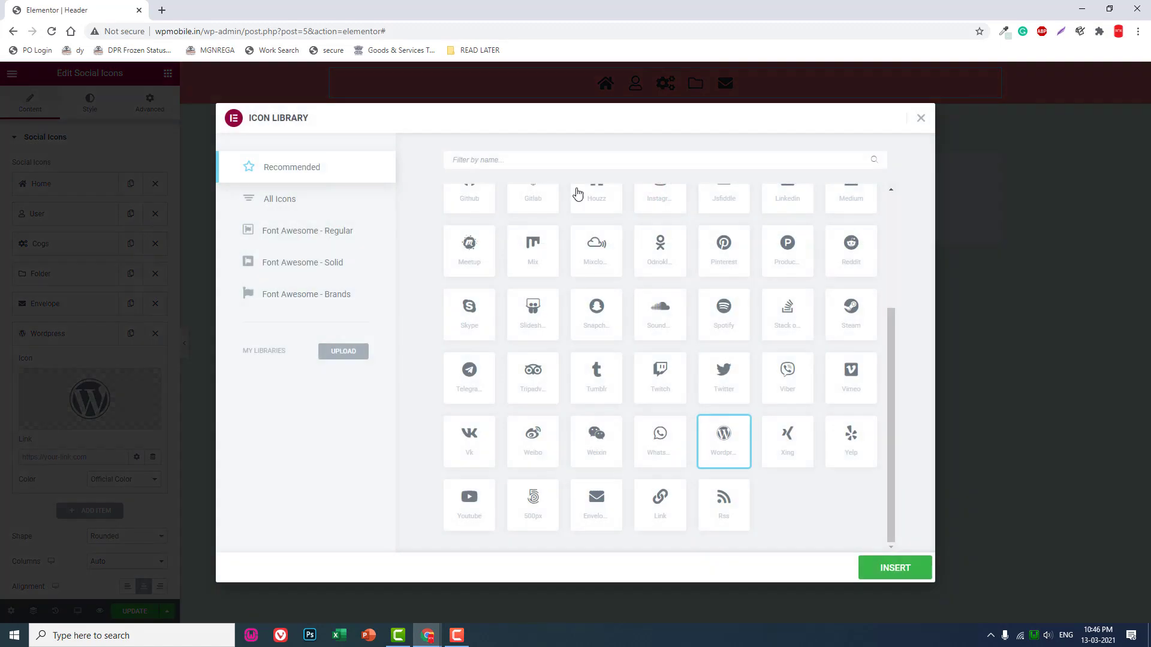
pyautogui.click(534, 161)
pyautogui.write('fa')
pyautogui.click(488, 237)
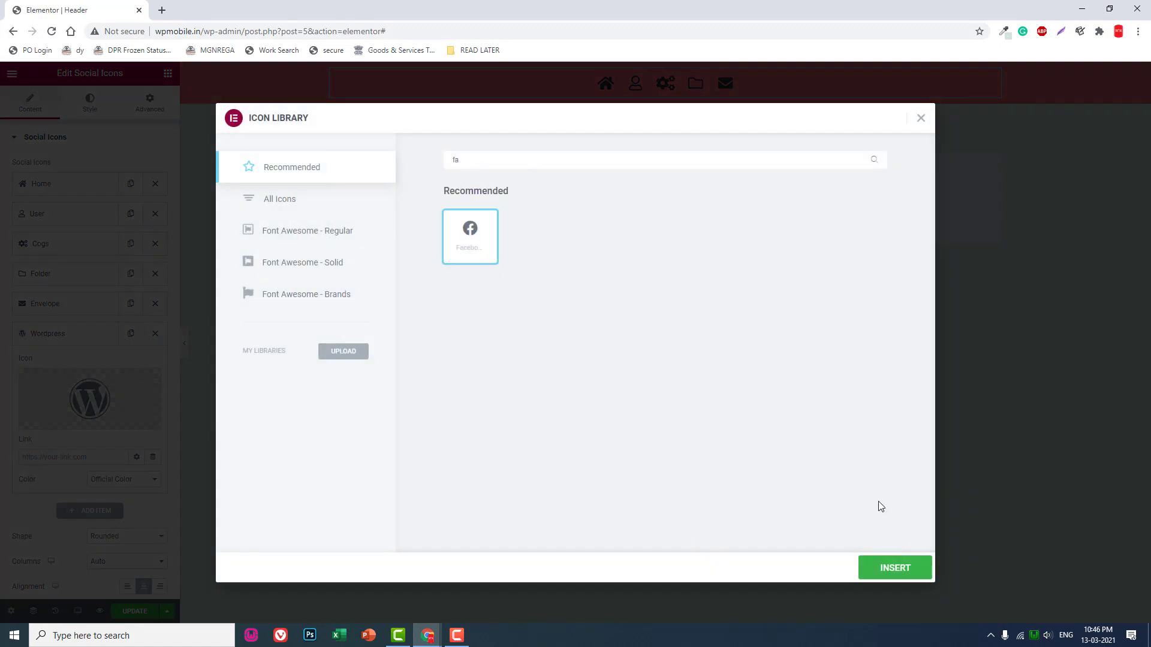
pyautogui.click(896, 569)
pyautogui.click(75, 456)
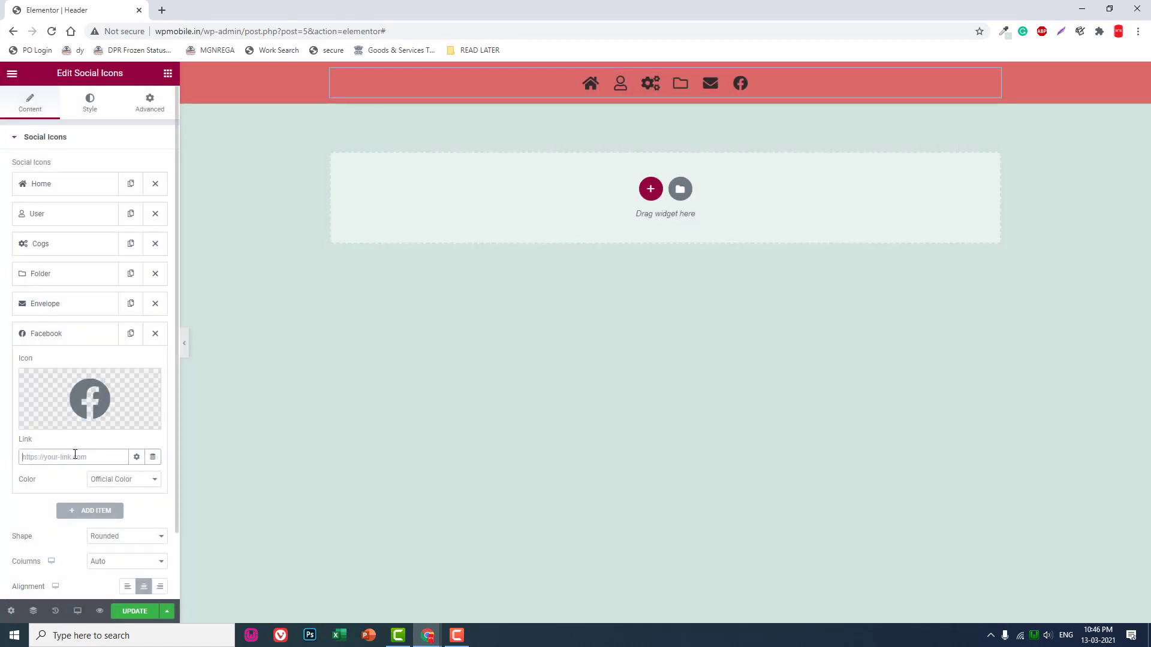
pyautogui.write('/mobi')
pyautogui.press('BackSpace')
pyautogui.press('BackSpace')
pyautogui.press('BackSpace')
pyautogui.write('https://facebook.com/mobielpage')
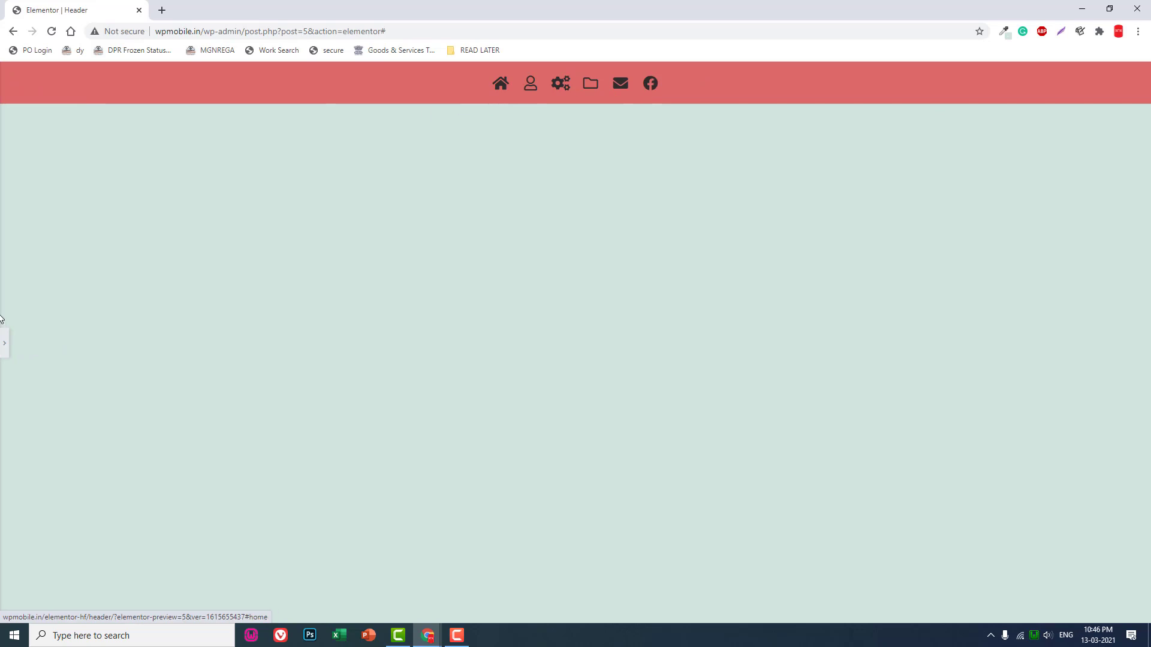
# Bring back the editing panel and preview the header at Mobile (360px) width.
pyautogui.click(4, 339)
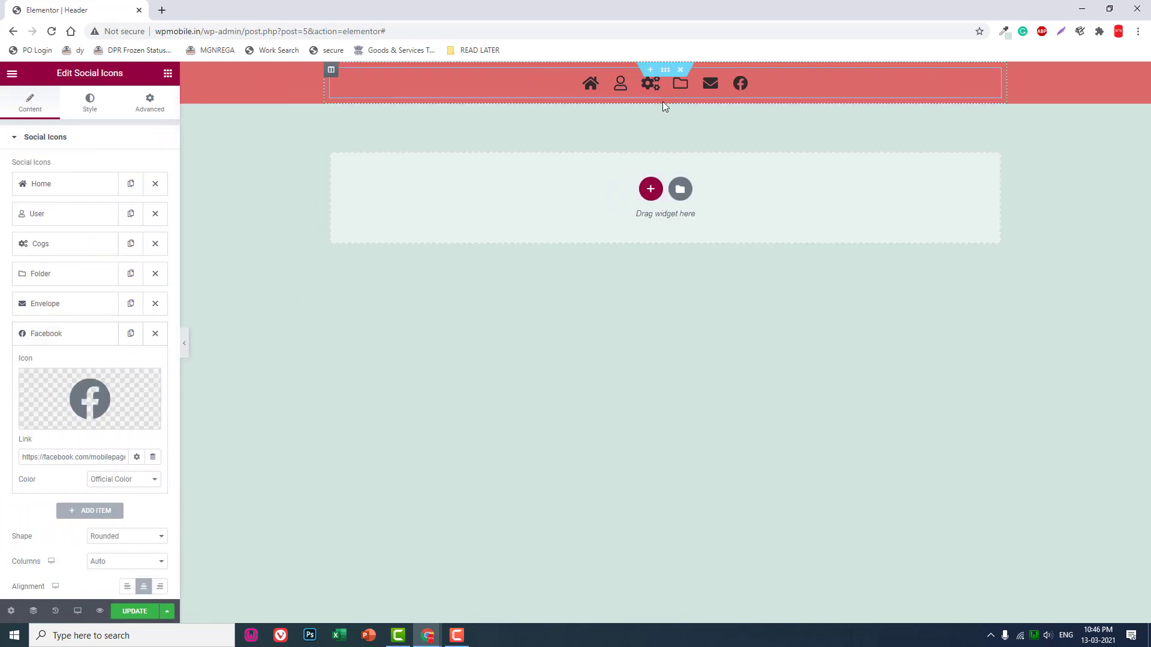
pyautogui.click(77, 611)
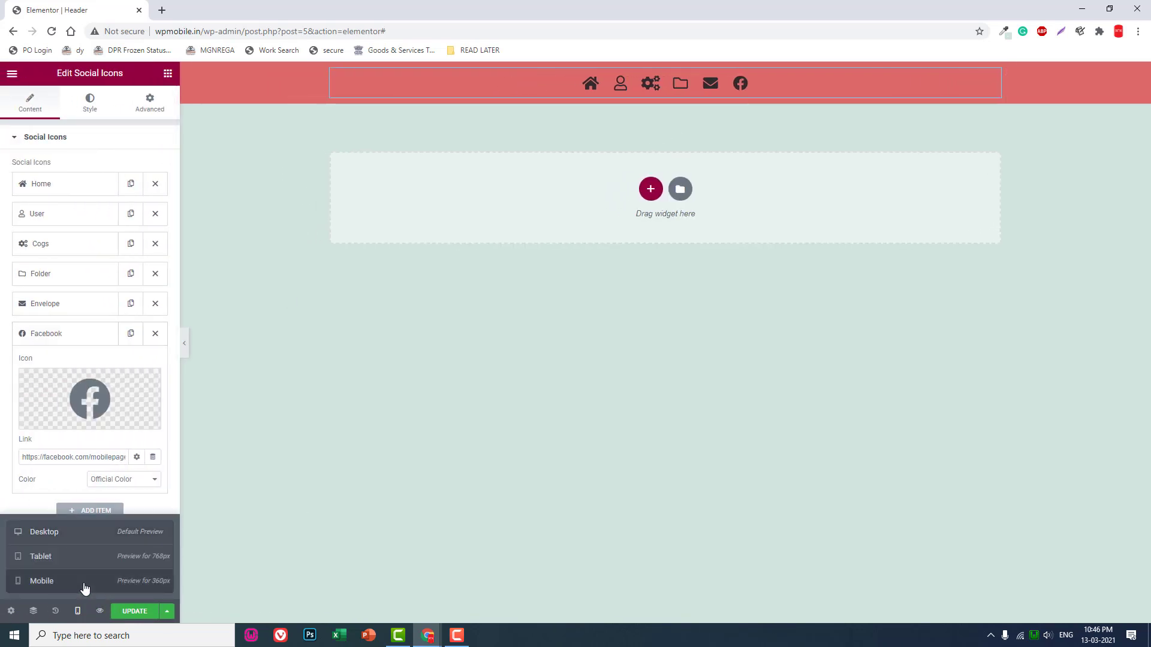
pyautogui.click(84, 585)
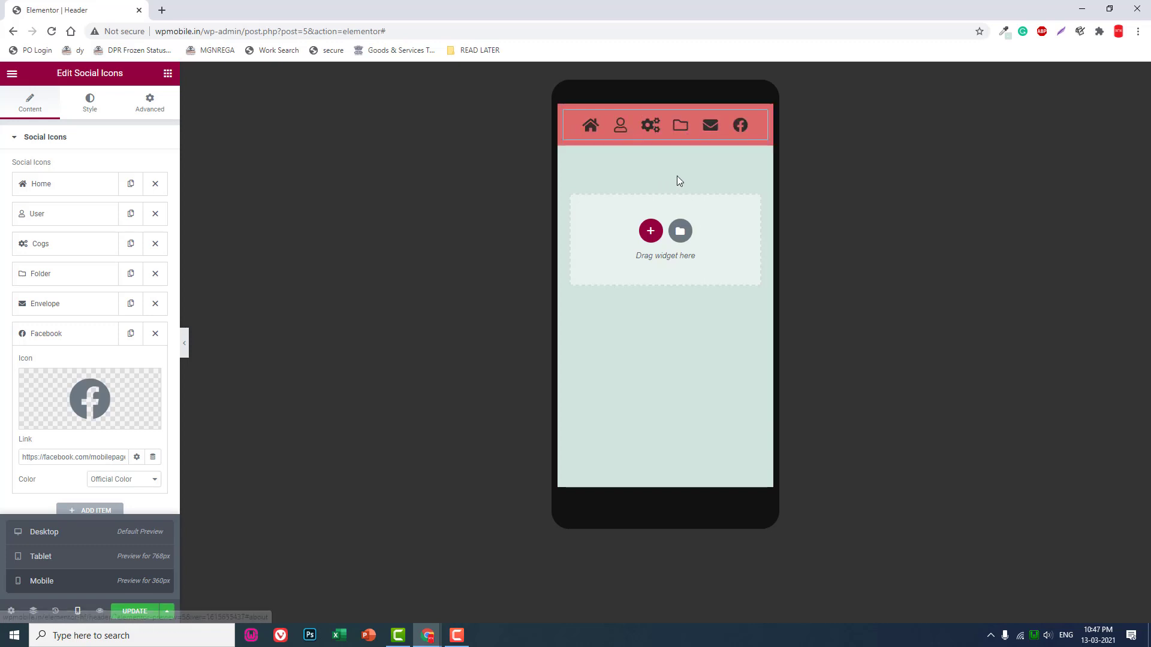
# Save the Header template with Update and return the panel to the widgets list.
pyautogui.click(150, 611)
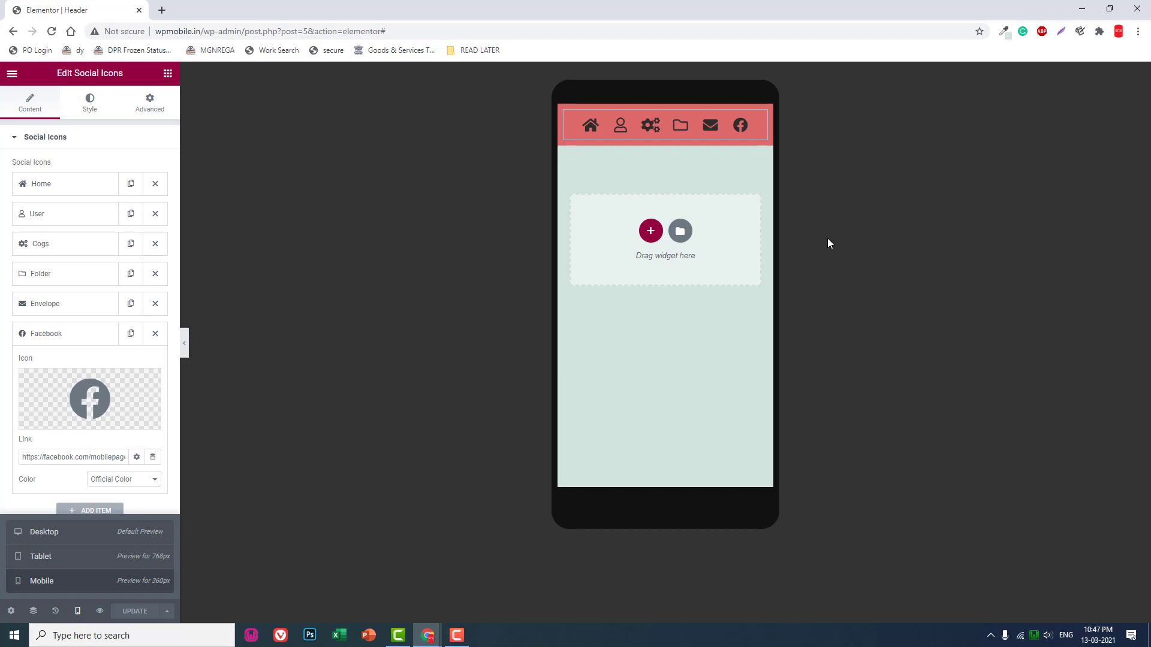
pyautogui.click(78, 611)
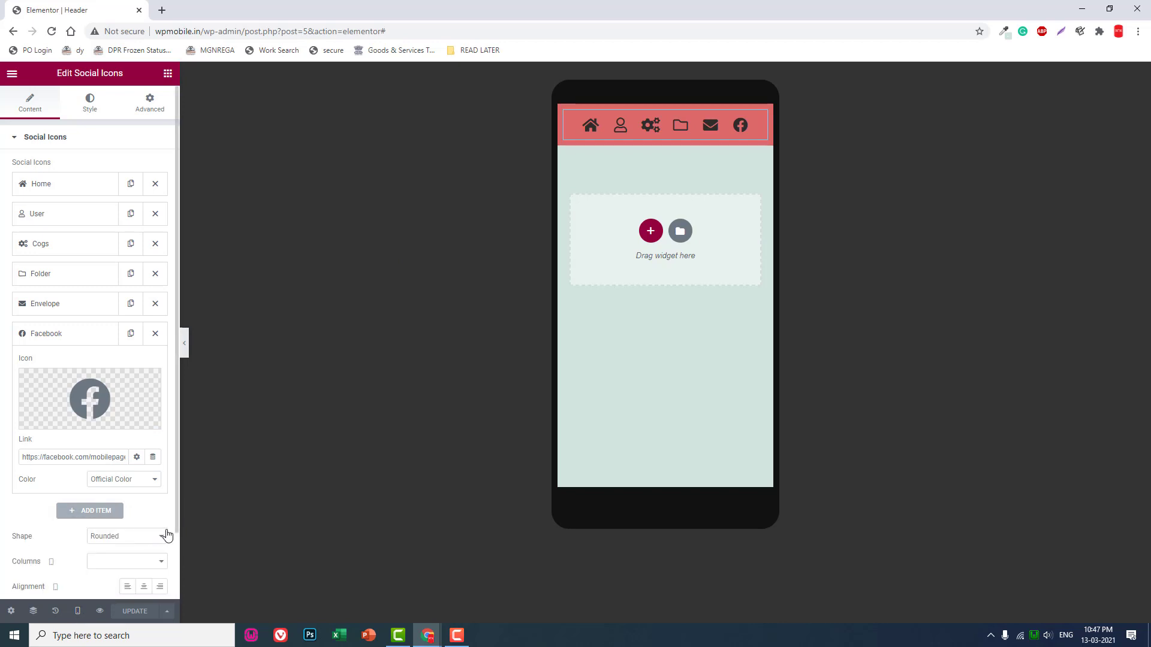
pyautogui.click(167, 73)
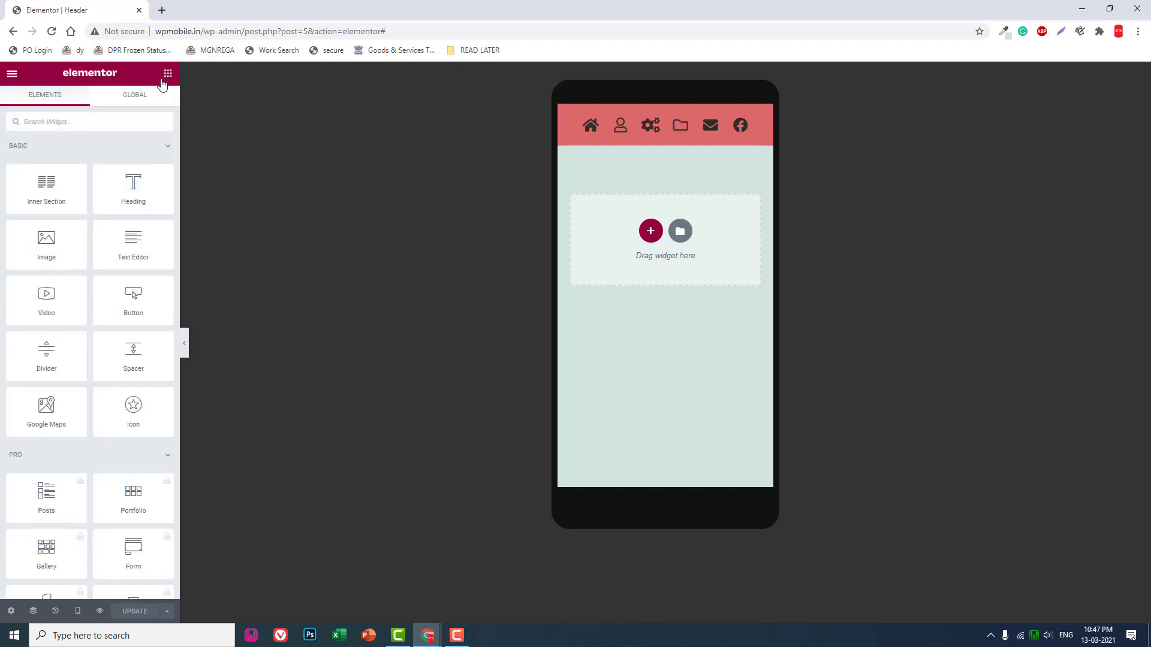